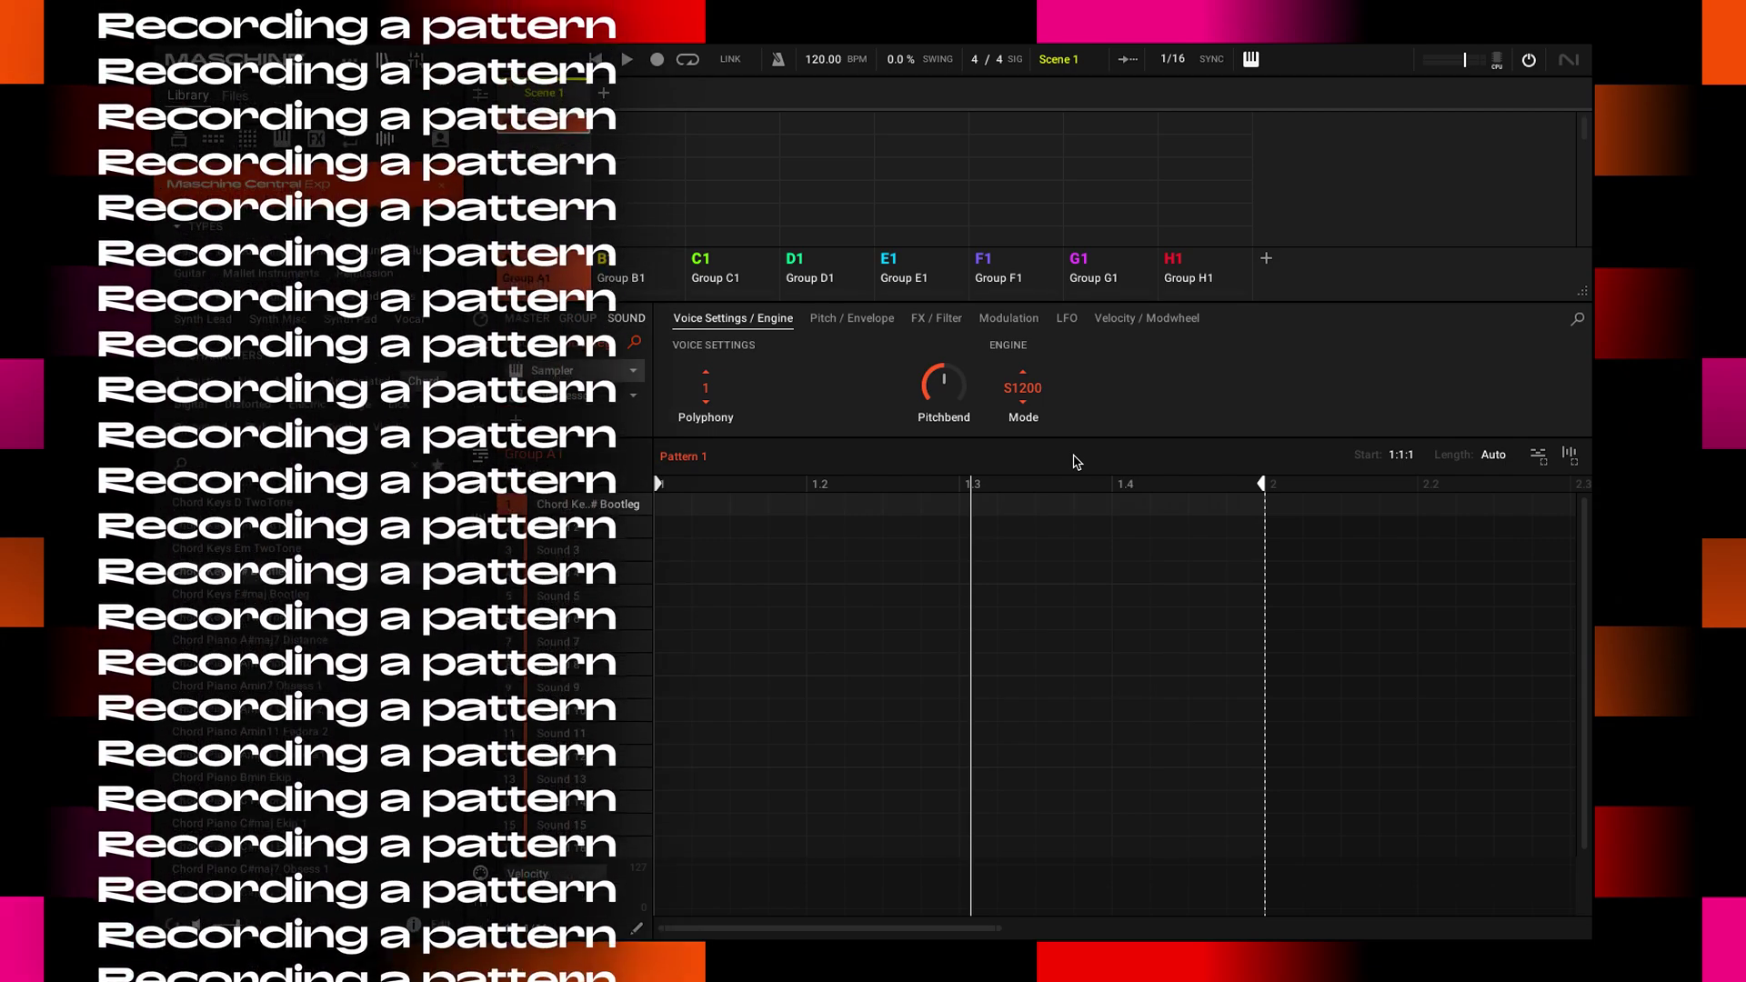
Start Pattern 1 playing and arm recording (Ctrl+R) for the Chord Keys F# Bootleg sound.
{"action": "key", "text": "space"}
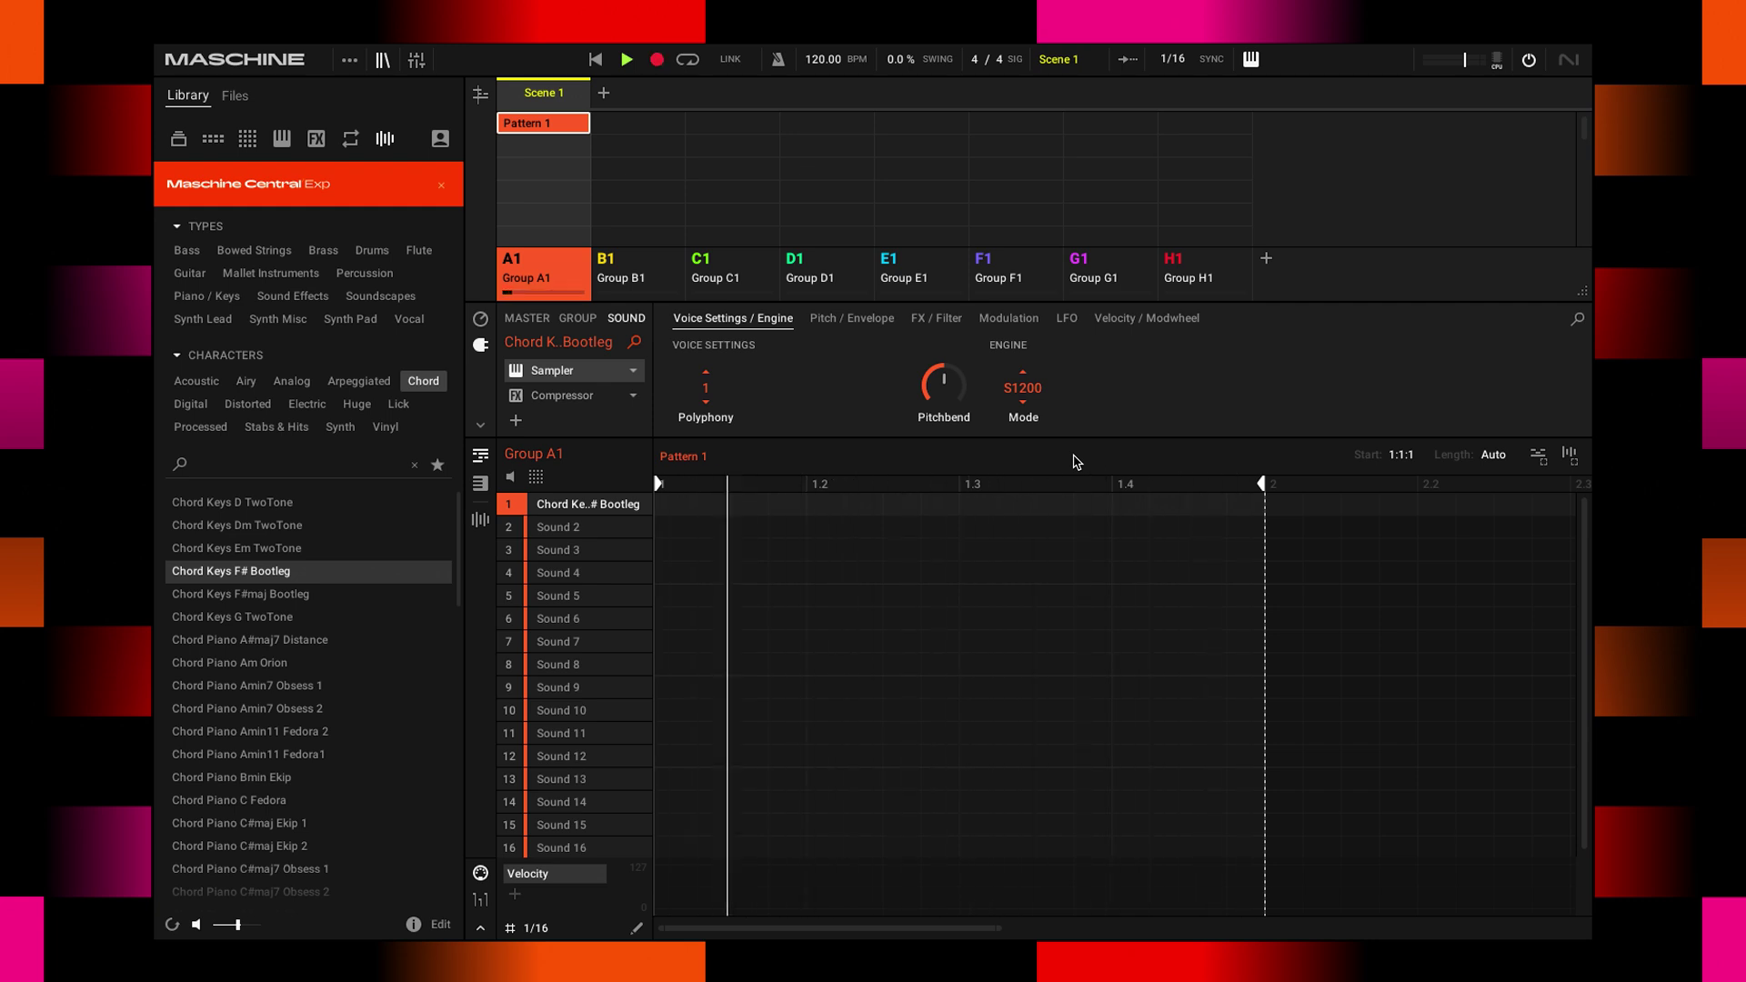
{"action": "key", "text": "ctrl+r"}
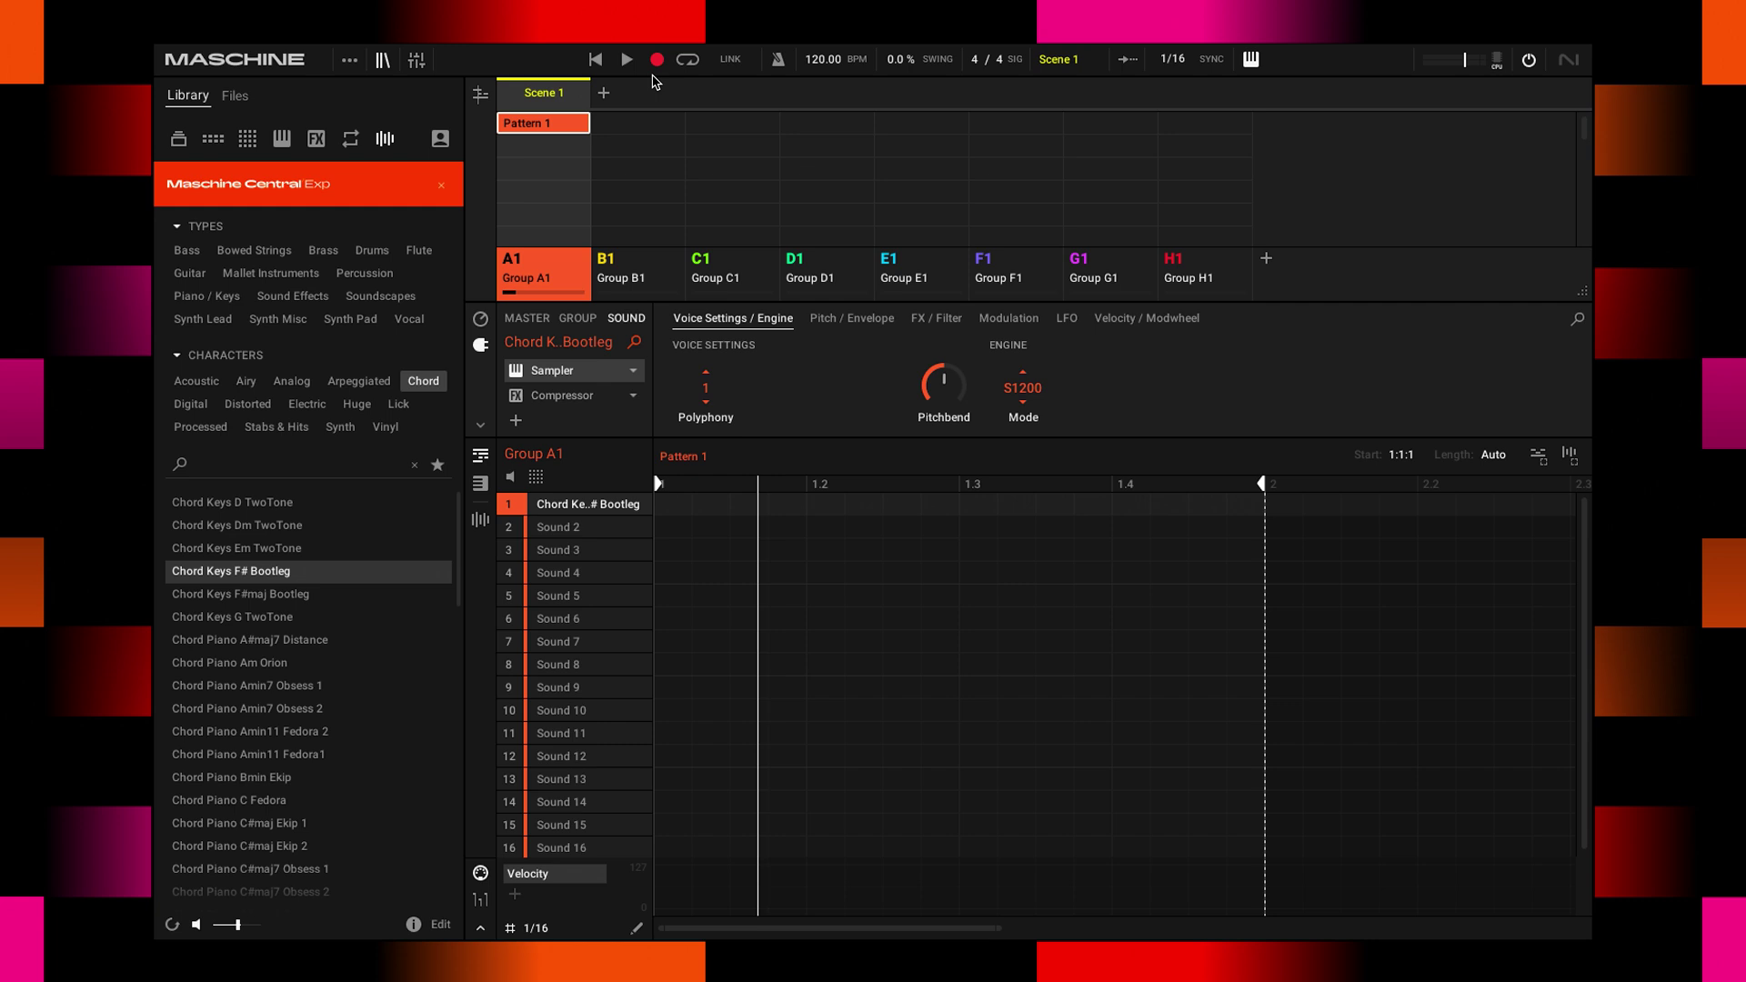
Play two bars of chords into Pattern 1, then switch recording off via the Record button.
{"action": "key", "text": "space"}
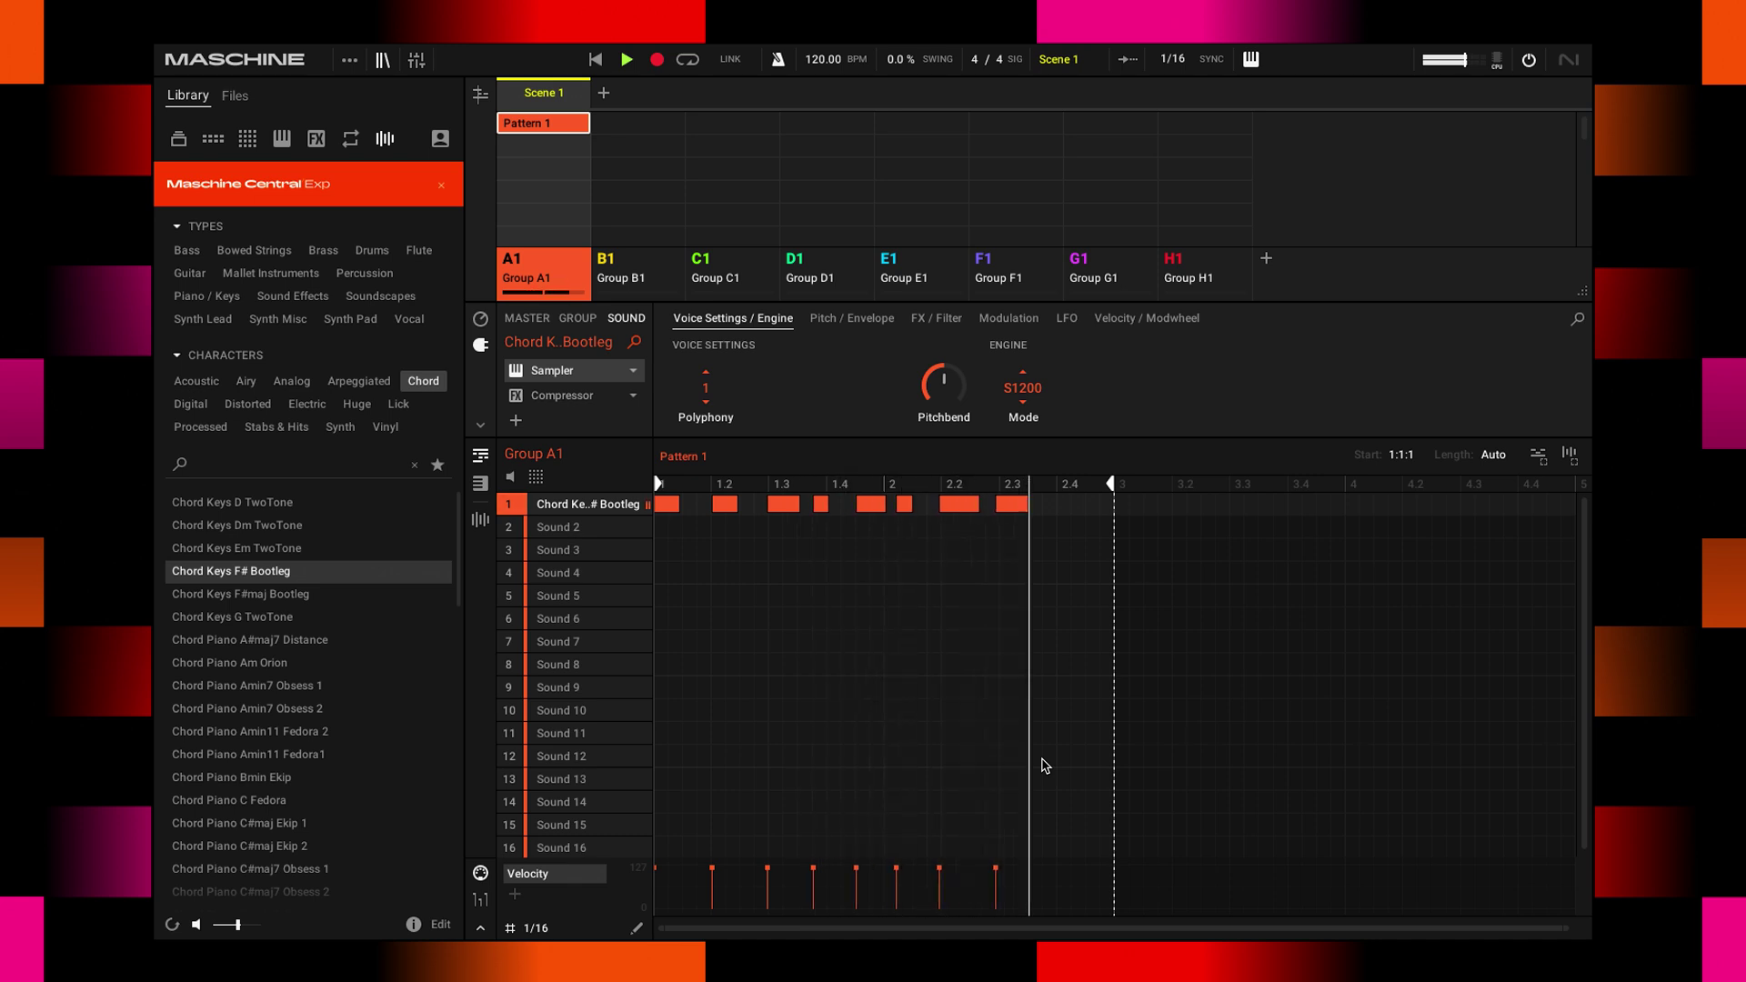
{"action": "key", "text": "space"}
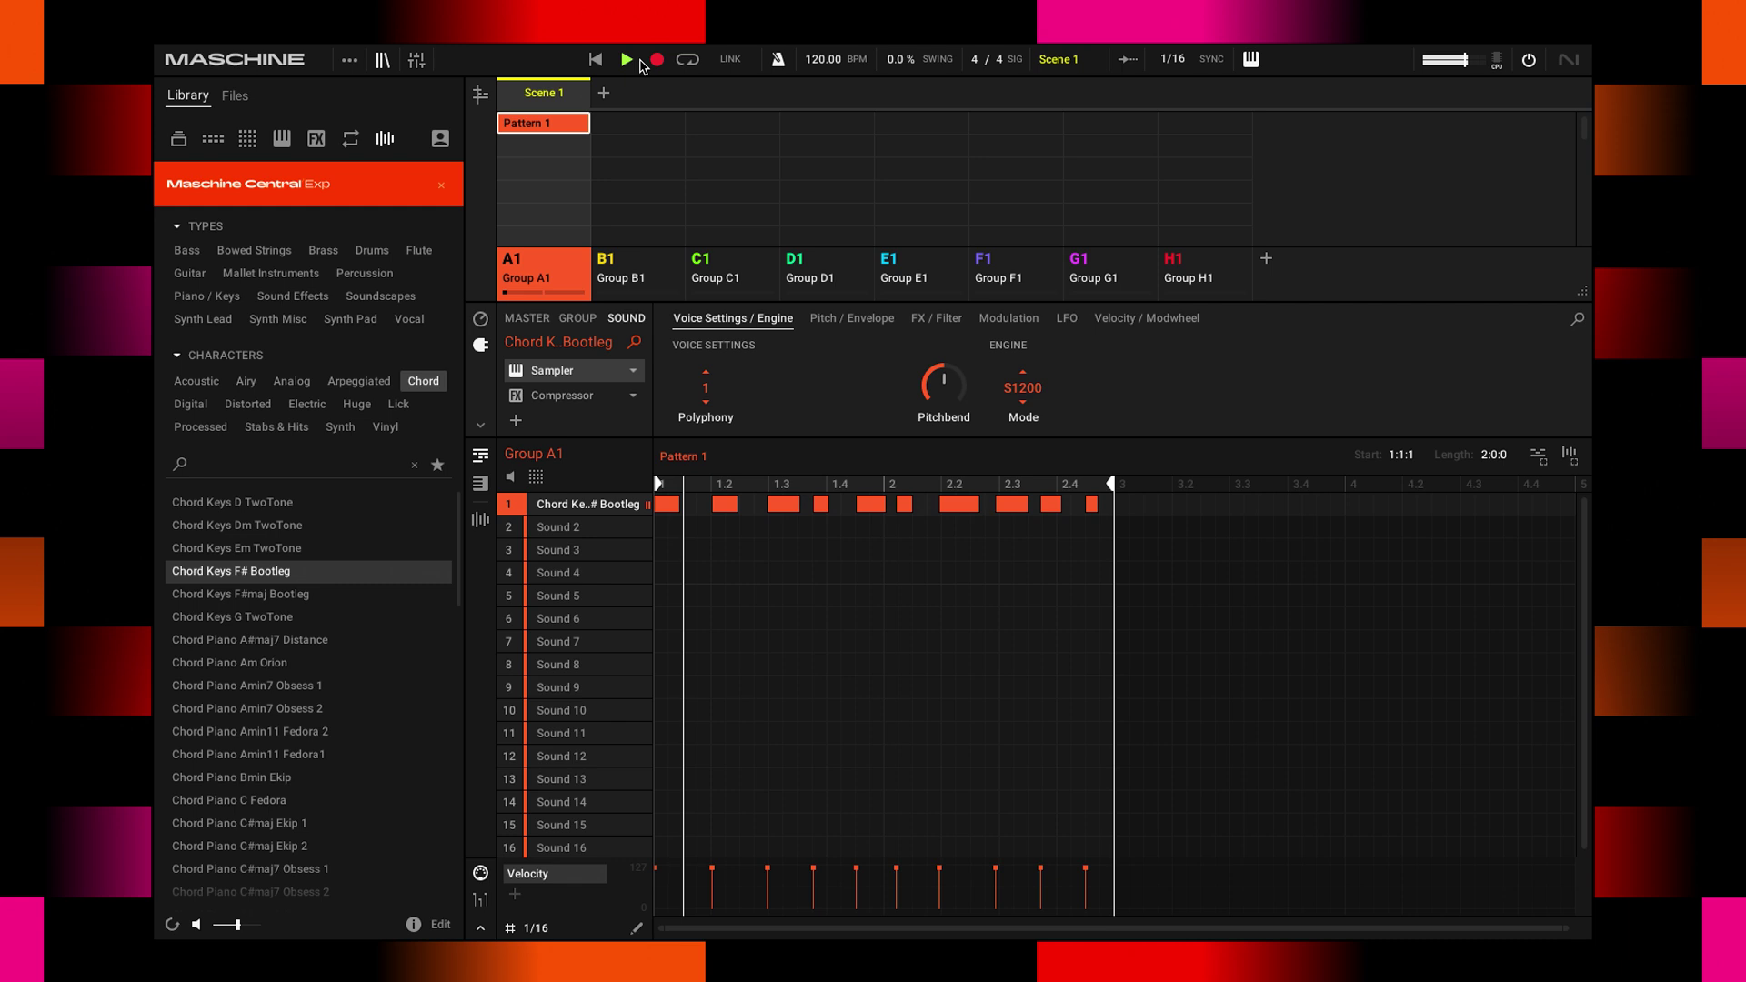
{"action": "left_click", "coordinate": [657, 61]}
Box-select every recorded chord note and apply Quantize from the right-click menu.
{"action": "left_click", "coordinate": [1109, 527]}
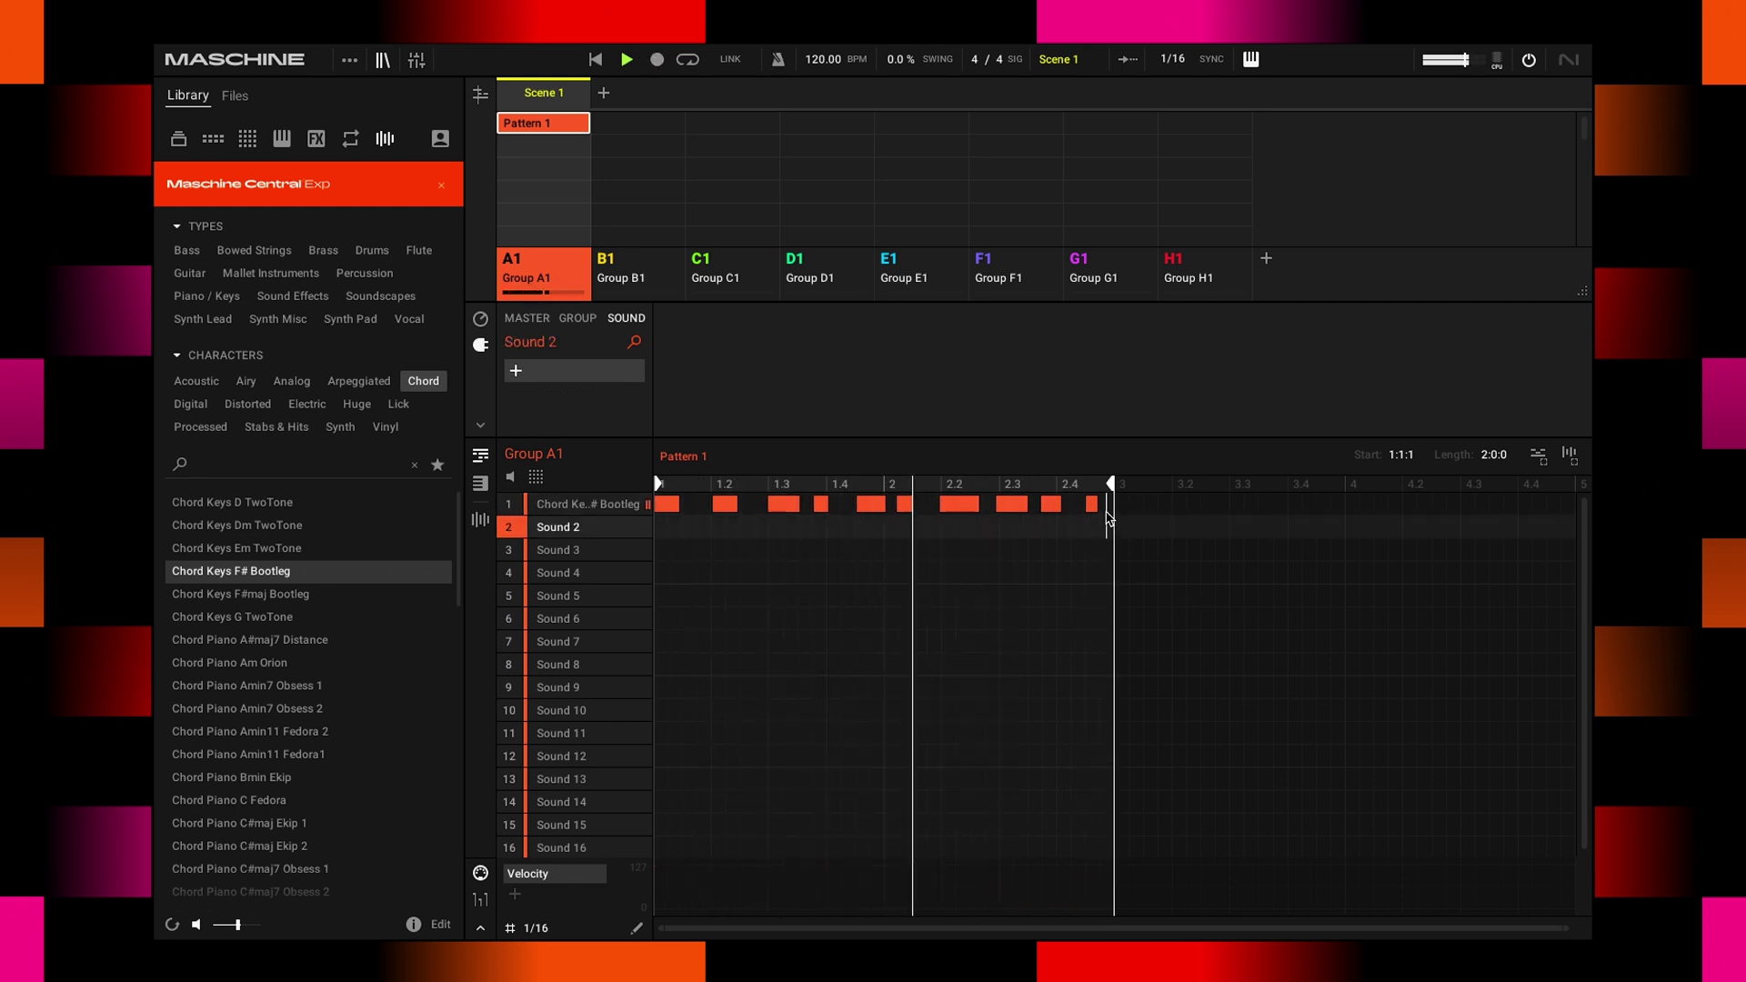
{"action": "left_click_drag", "start_coordinate": [1109, 518], "coordinate": [658, 532]}
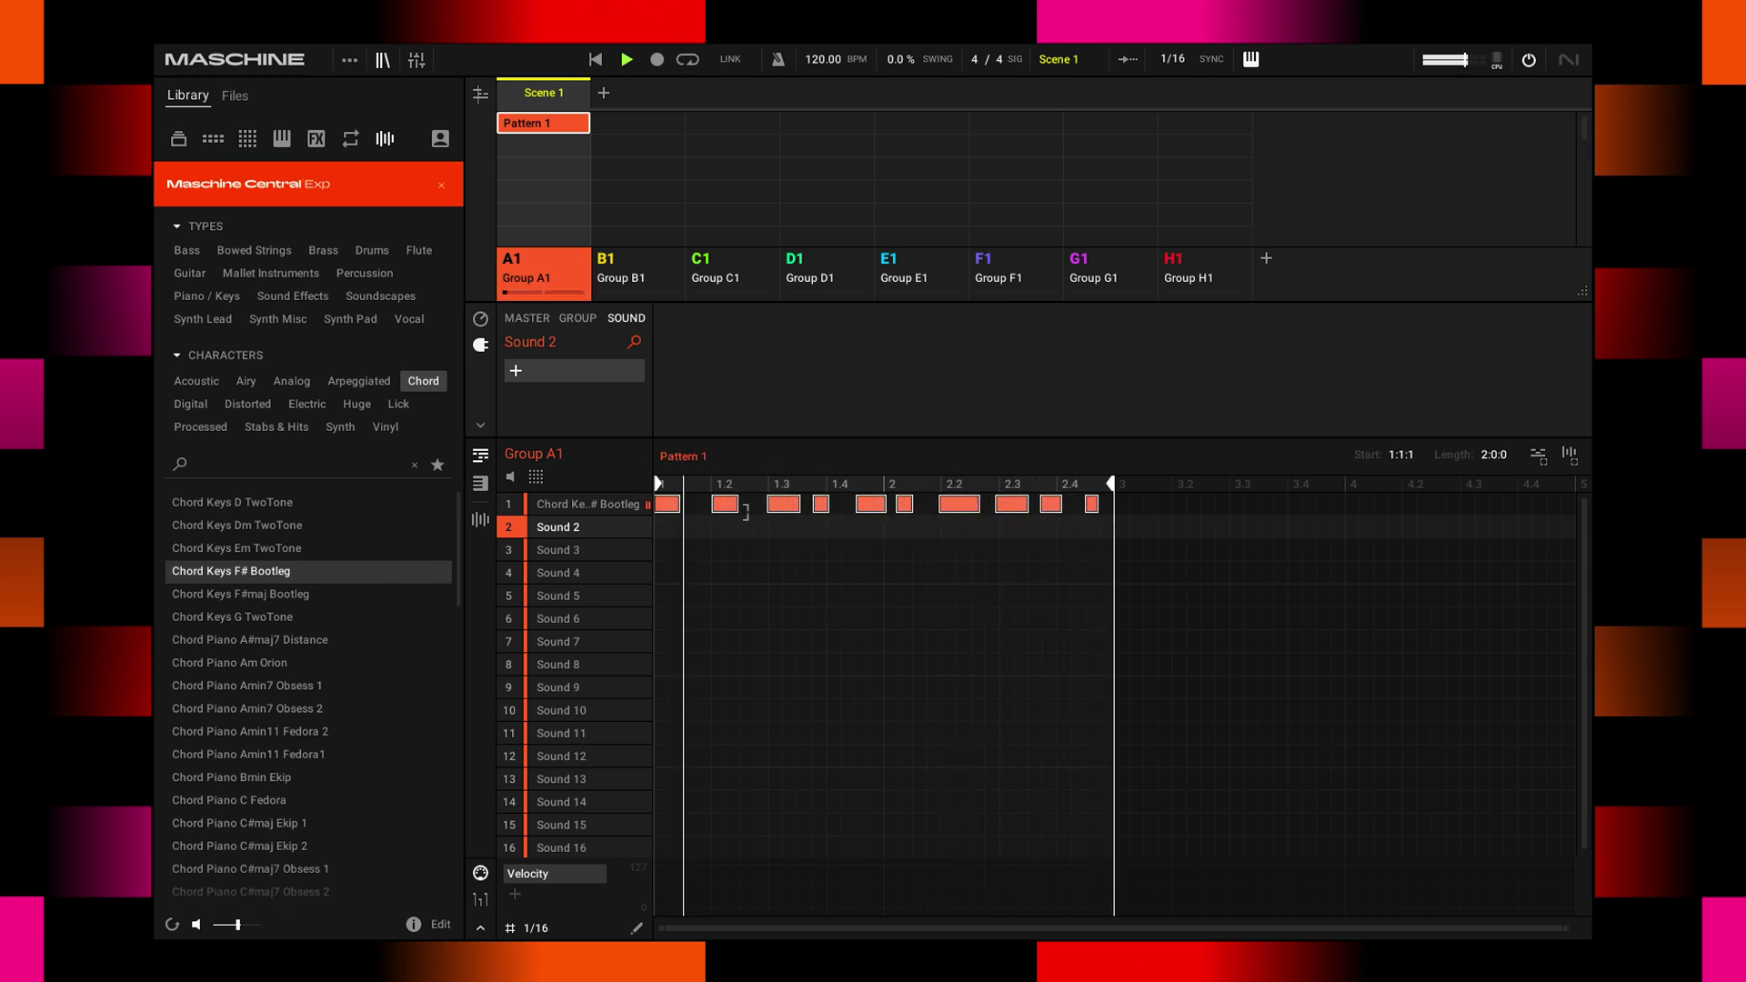
{"action": "right_click", "coordinate": [778, 507]}
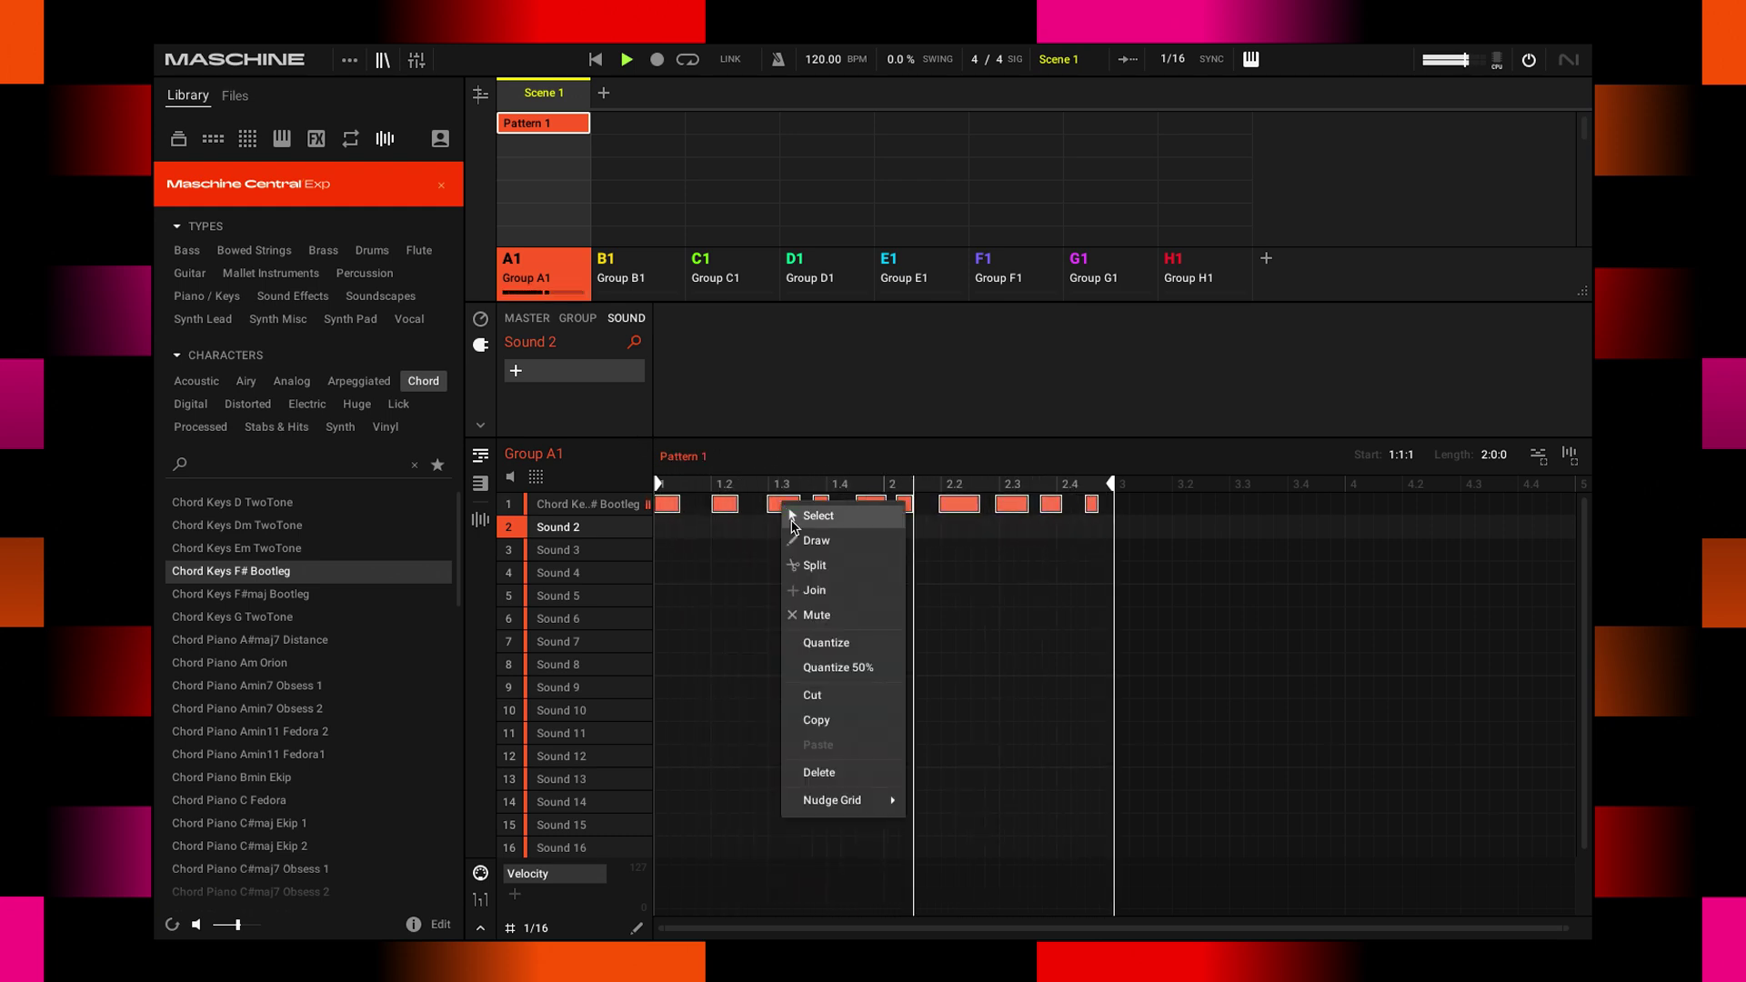
{"action": "left_click", "coordinate": [842, 644]}
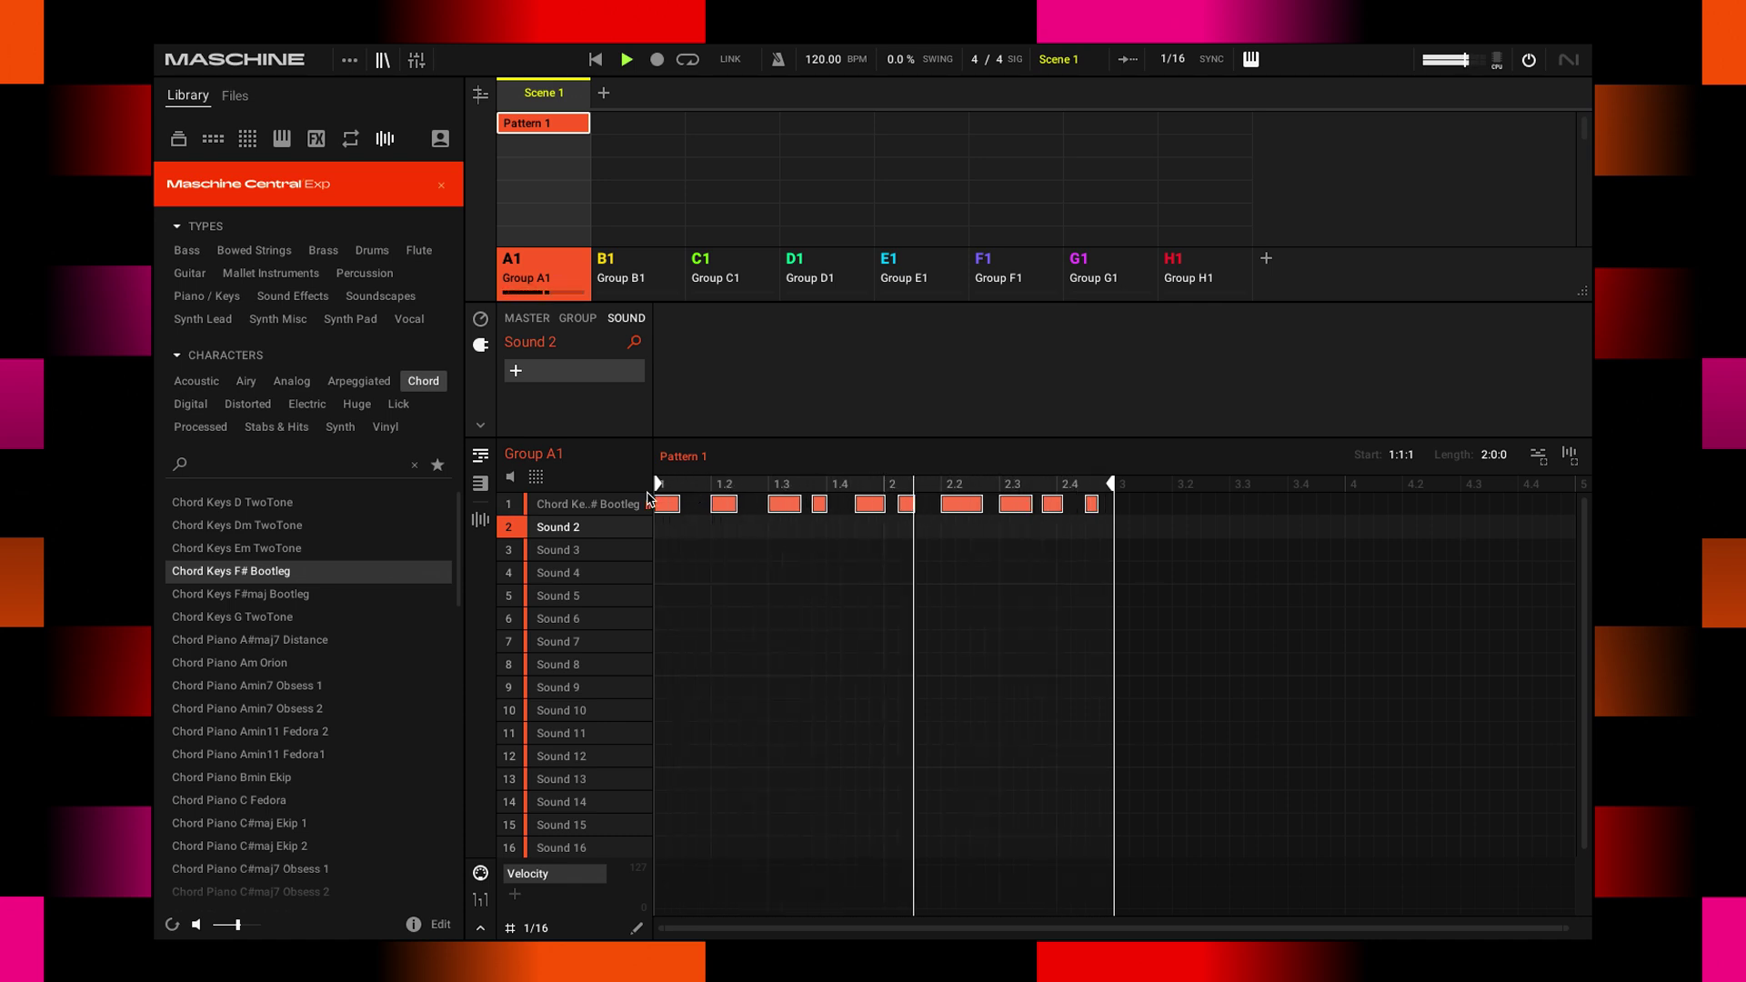
Raise Chord Keys F# Bootleg's Pitch / Envelope Release to about 735 ms.
{"action": "left_click", "coordinate": [583, 509]}
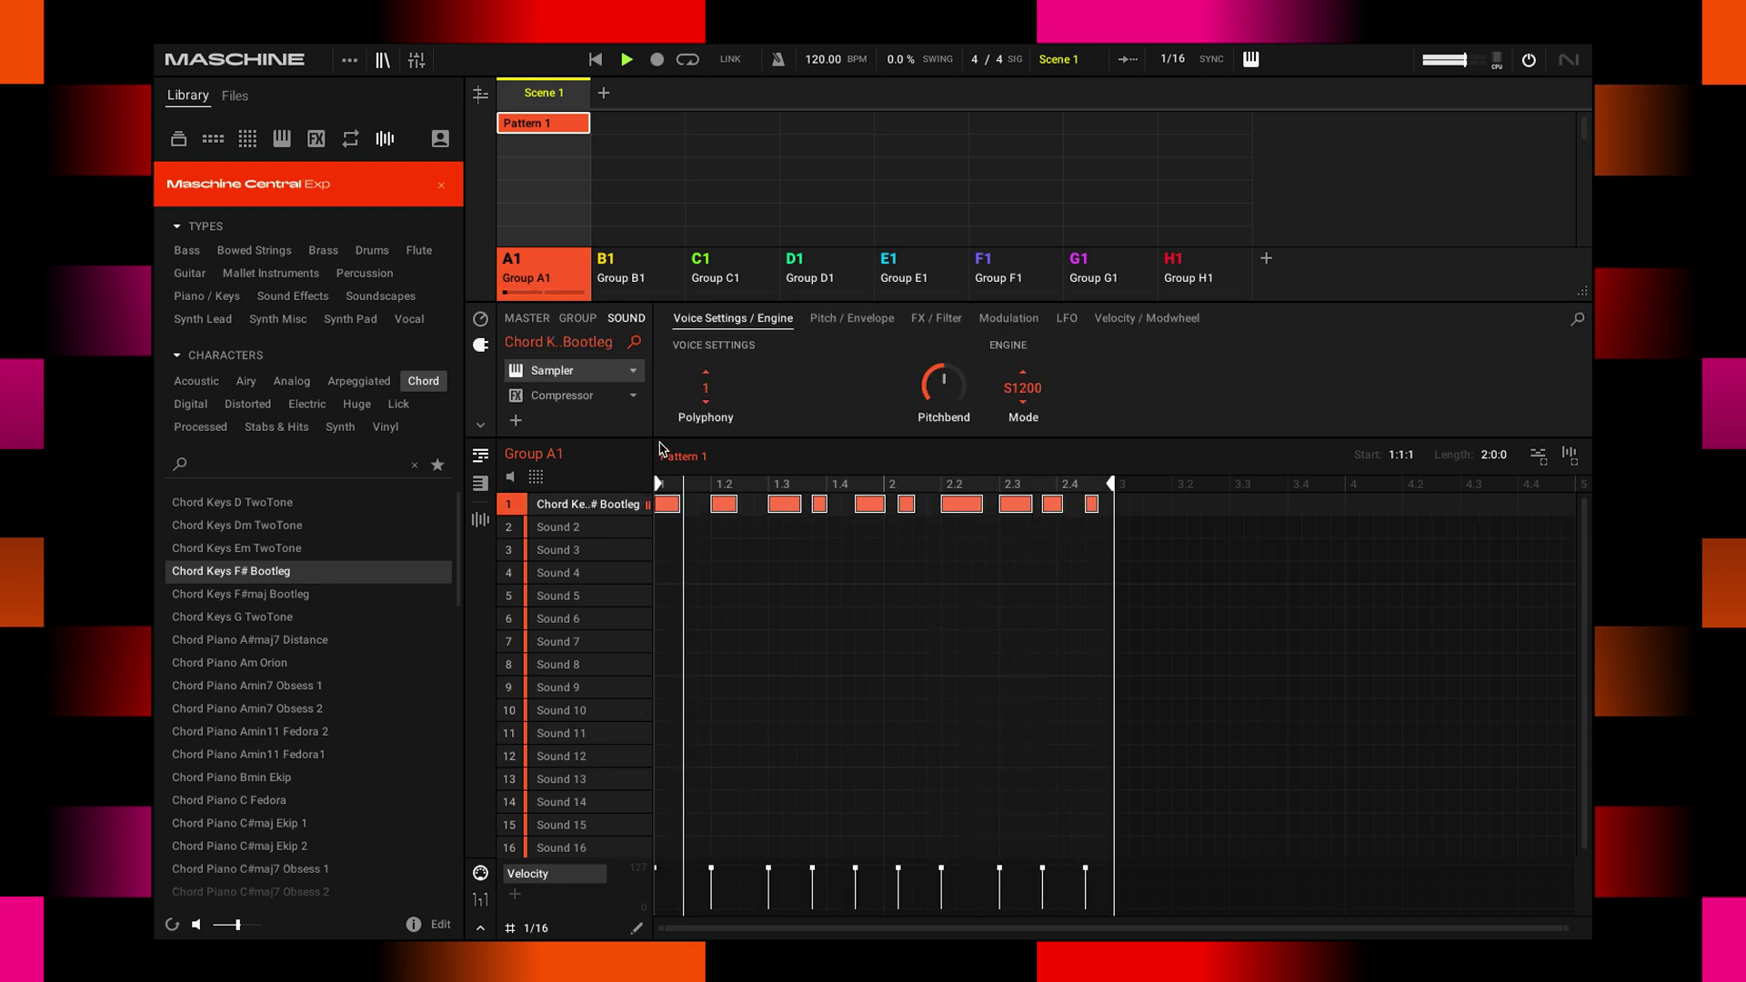
{"action": "left_click", "coordinate": [851, 318]}
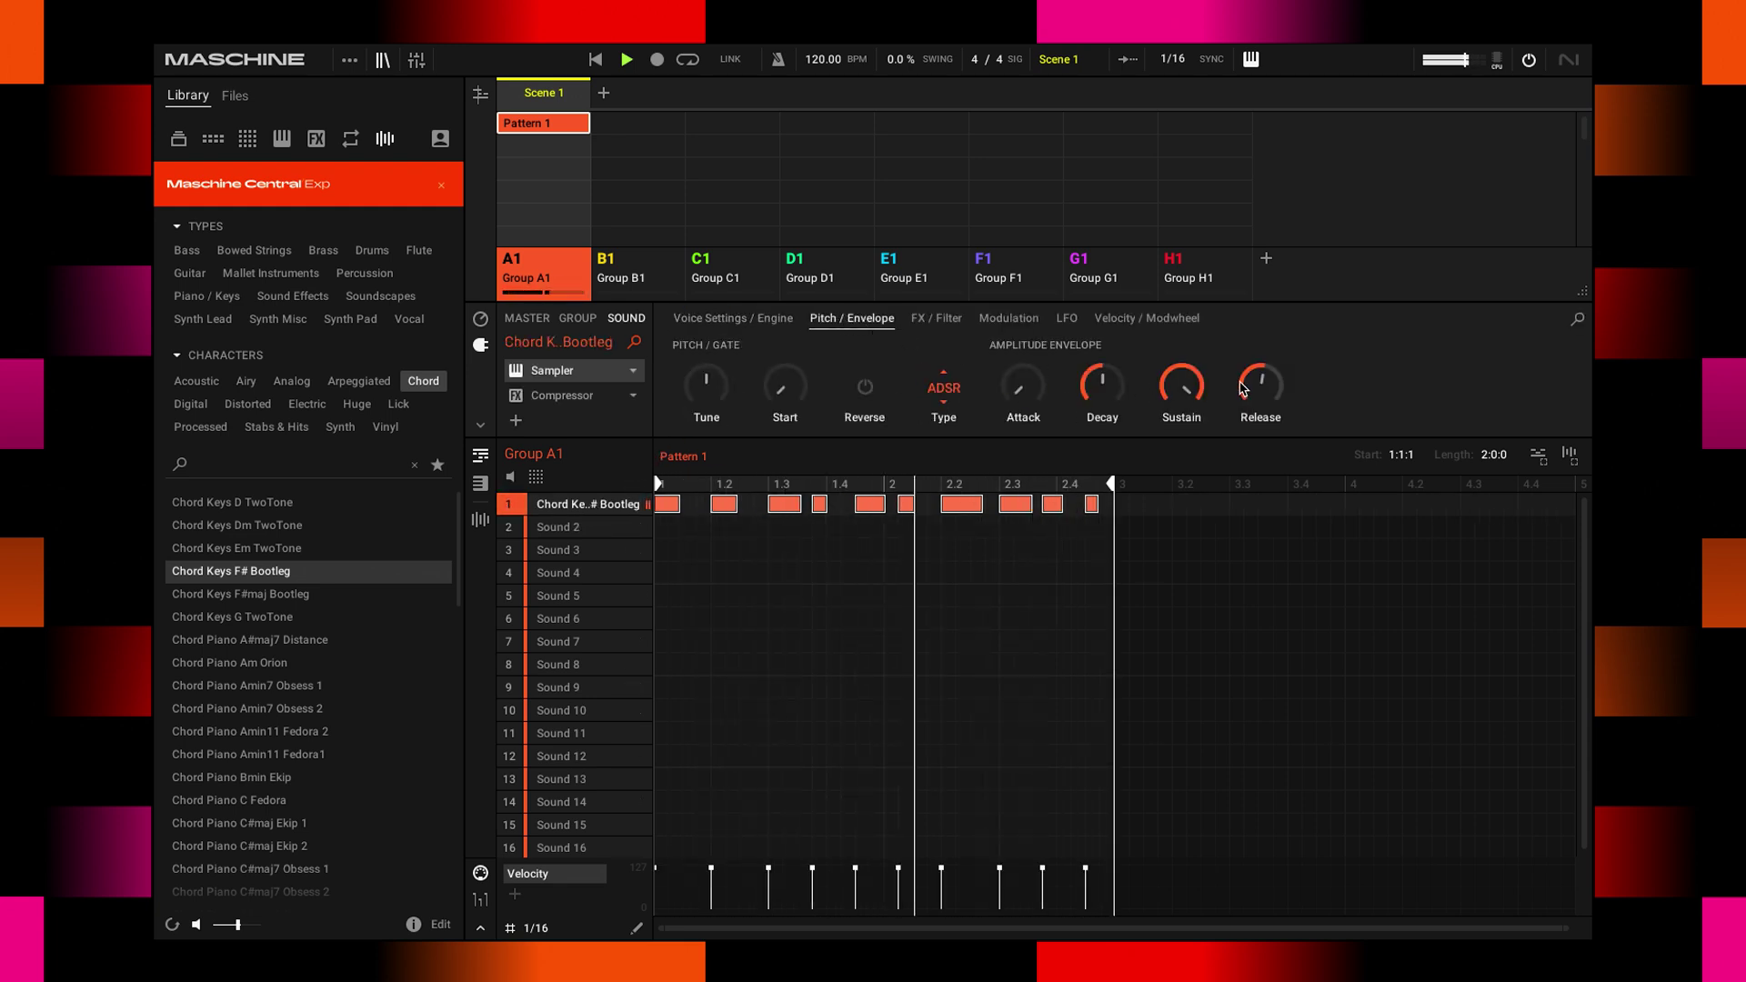
{"action": "left_click_drag", "start_coordinate": [1259, 384], "coordinate": [1259, 337]}
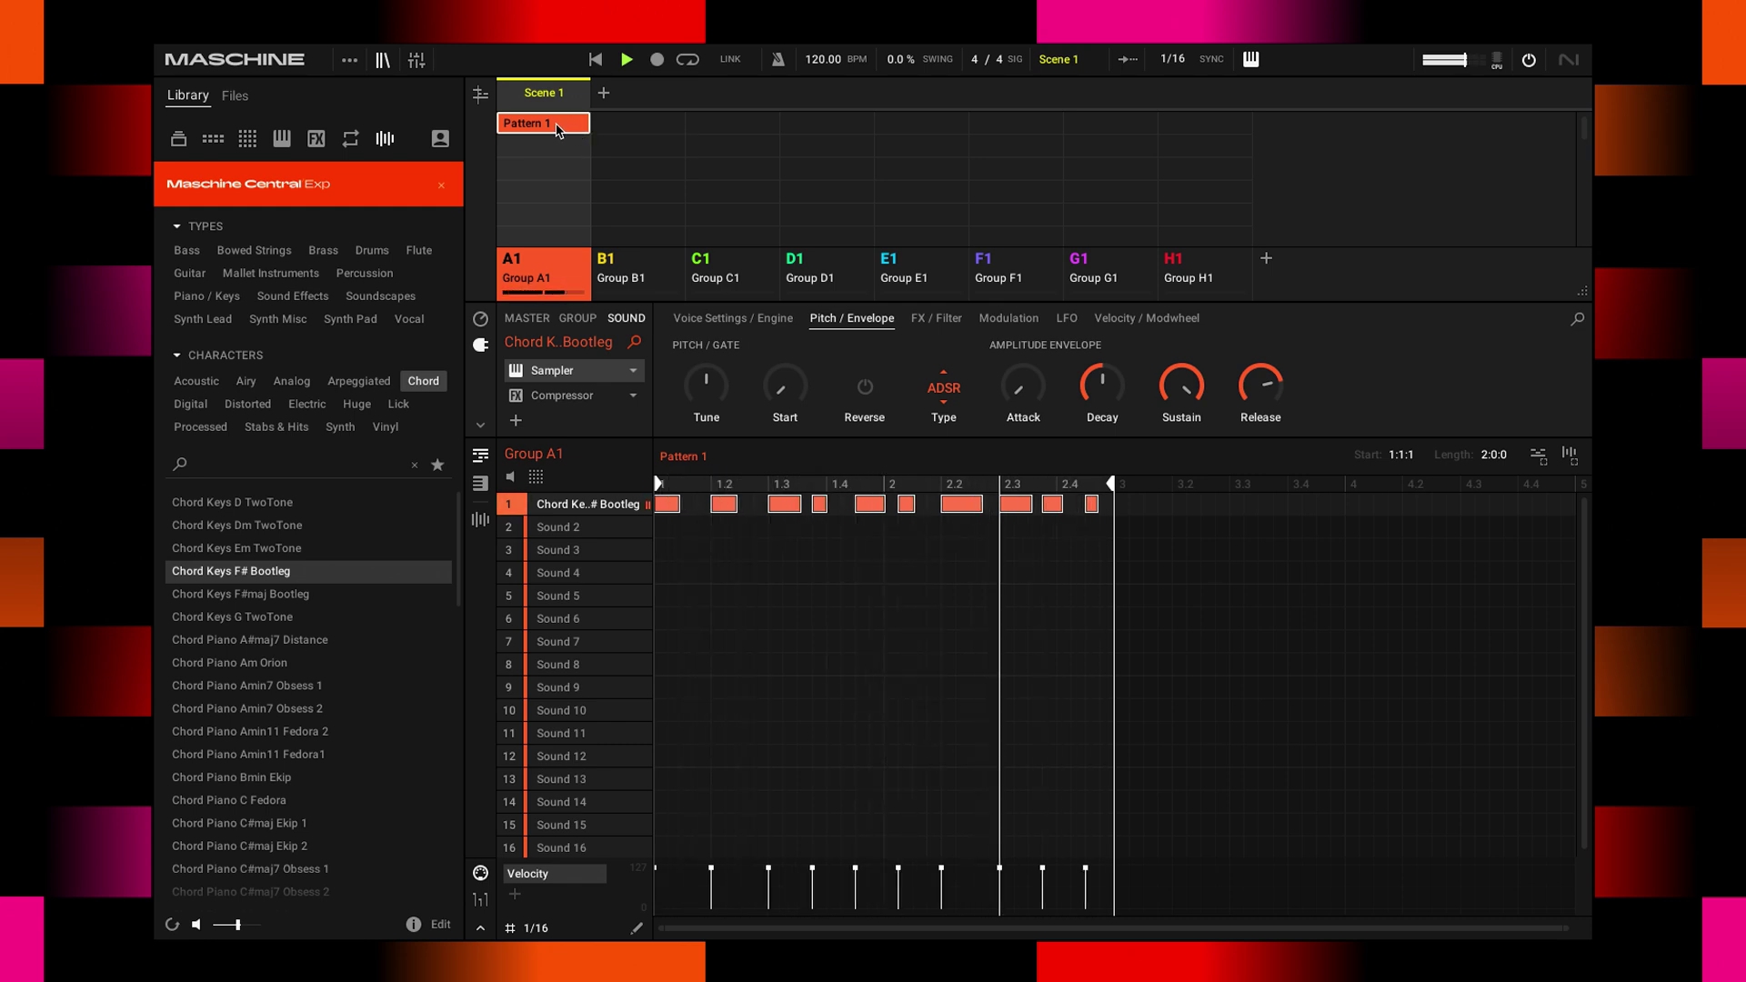
{"action": "left_click", "coordinate": [556, 129]}
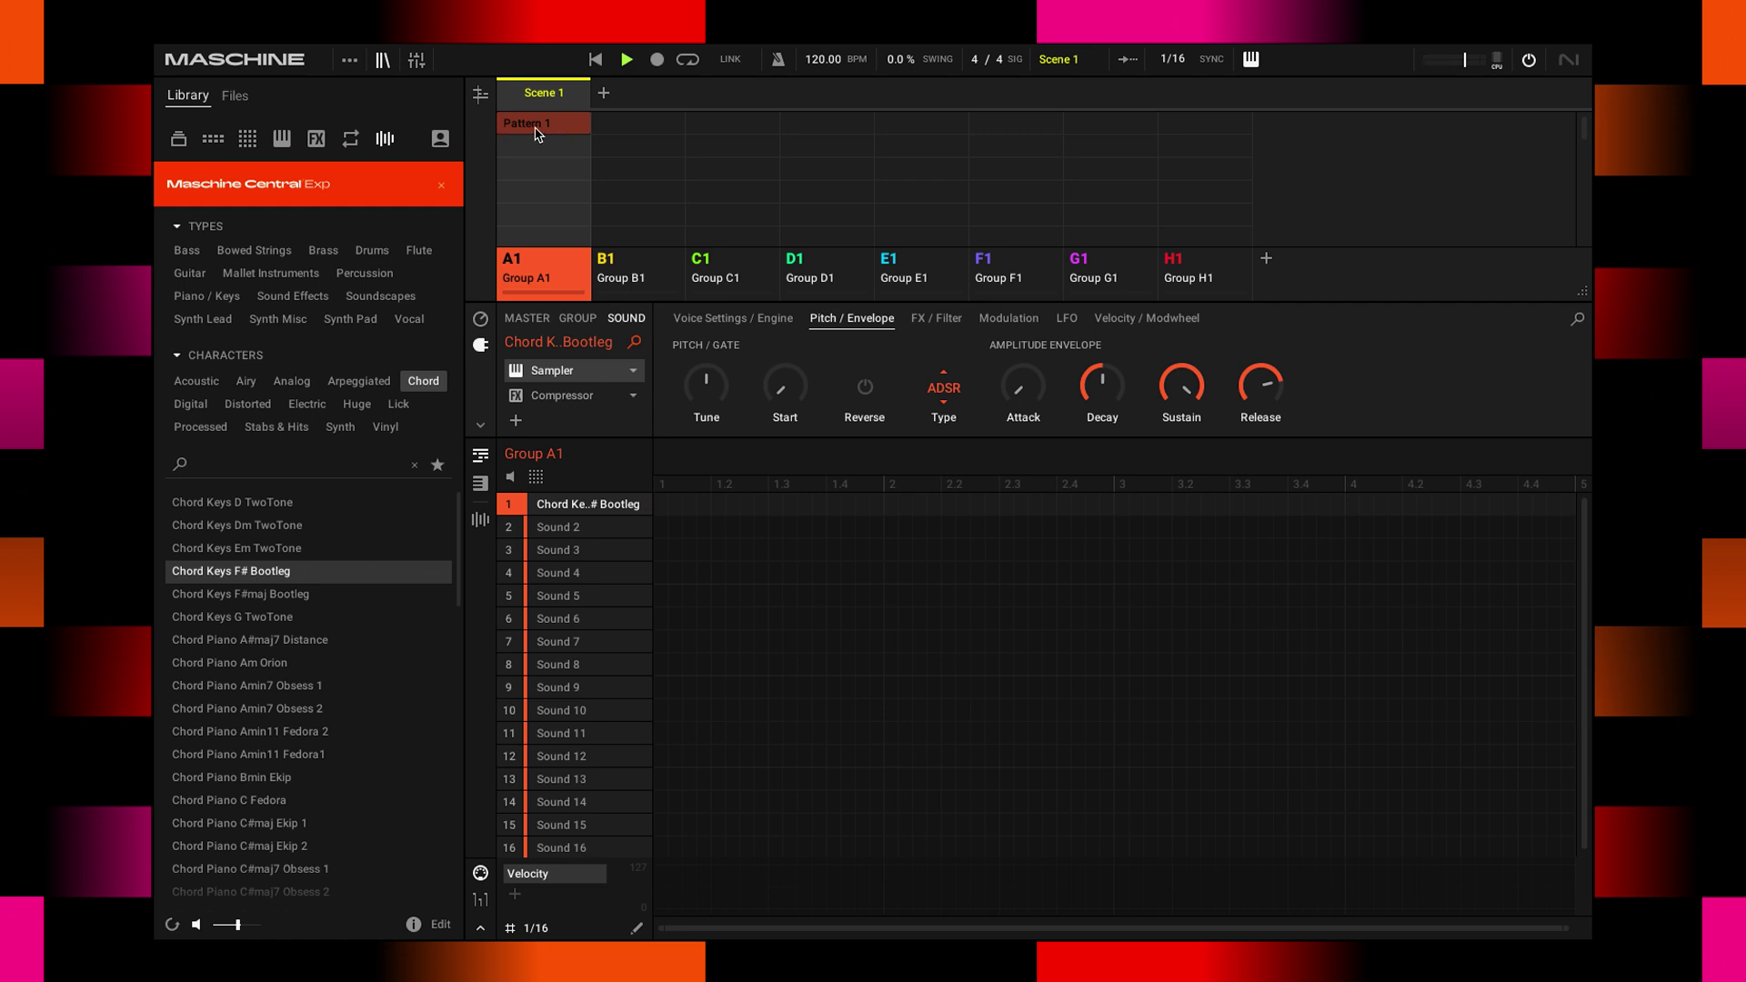
{"action": "left_click", "coordinate": [535, 133]}
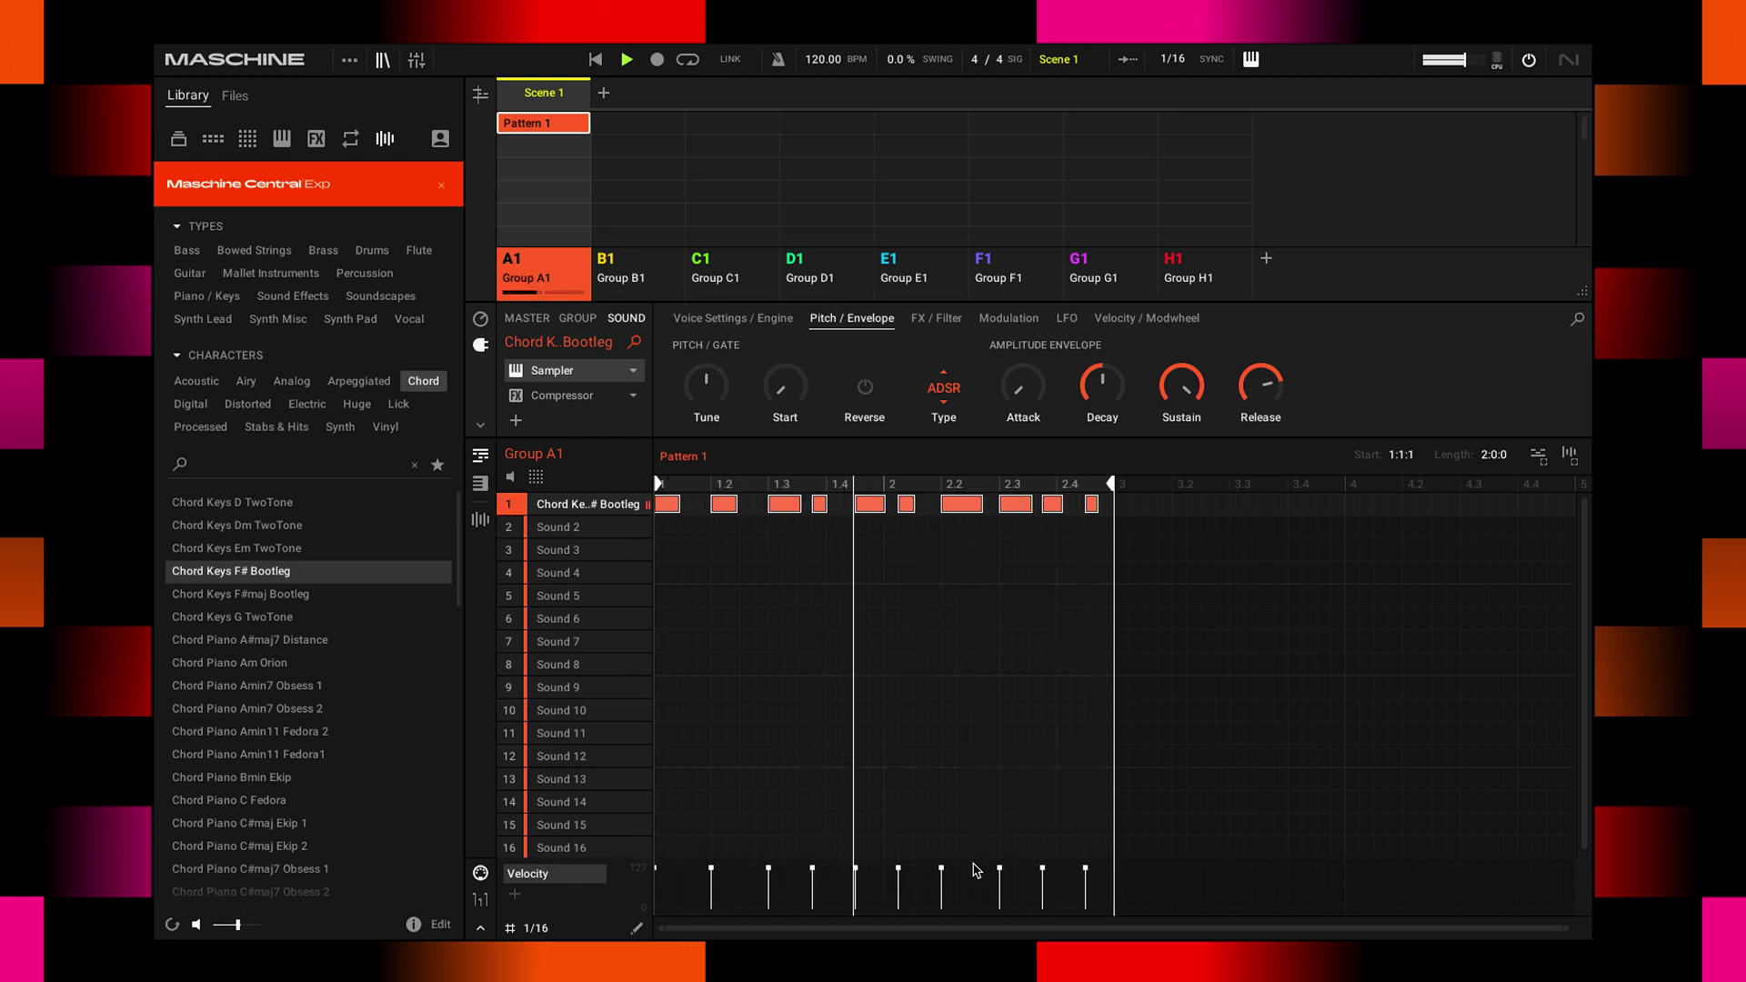
Enlarge the velocity lane and drag the 2.4 chord's velocity to 63, then back to 127.
{"action": "left_click_drag", "start_coordinate": [974, 857], "coordinate": [980, 741]}
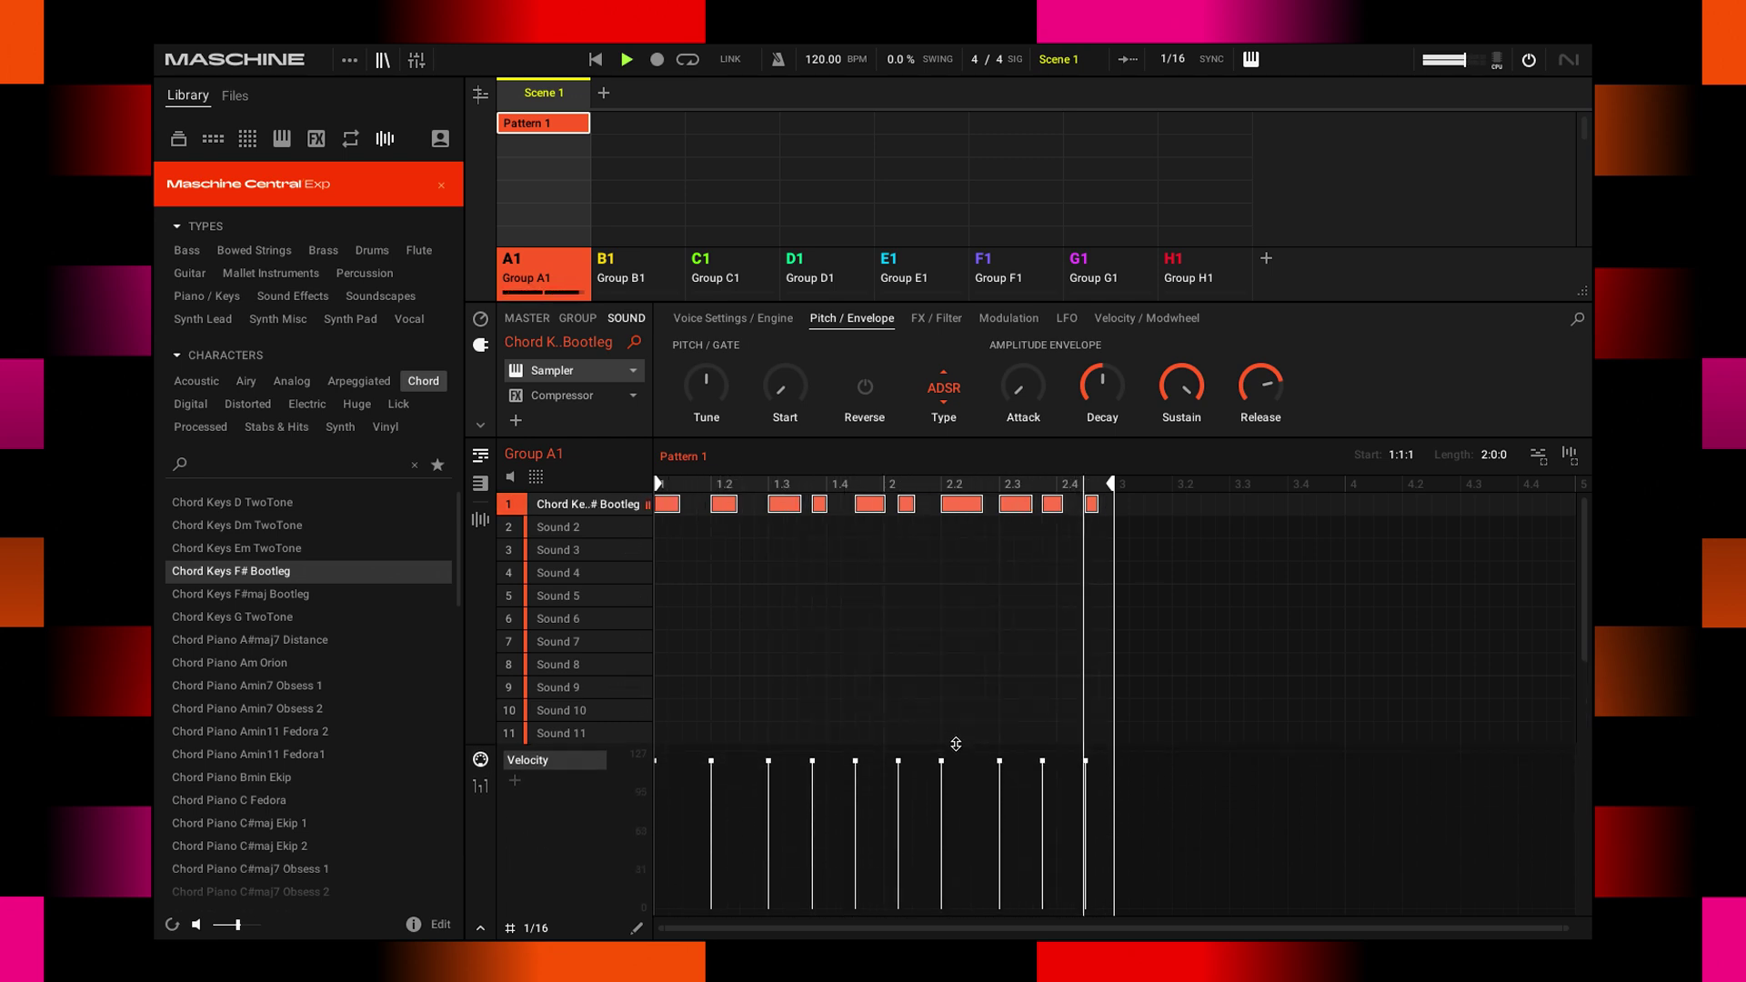
{"action": "left_click", "coordinate": [1026, 647]}
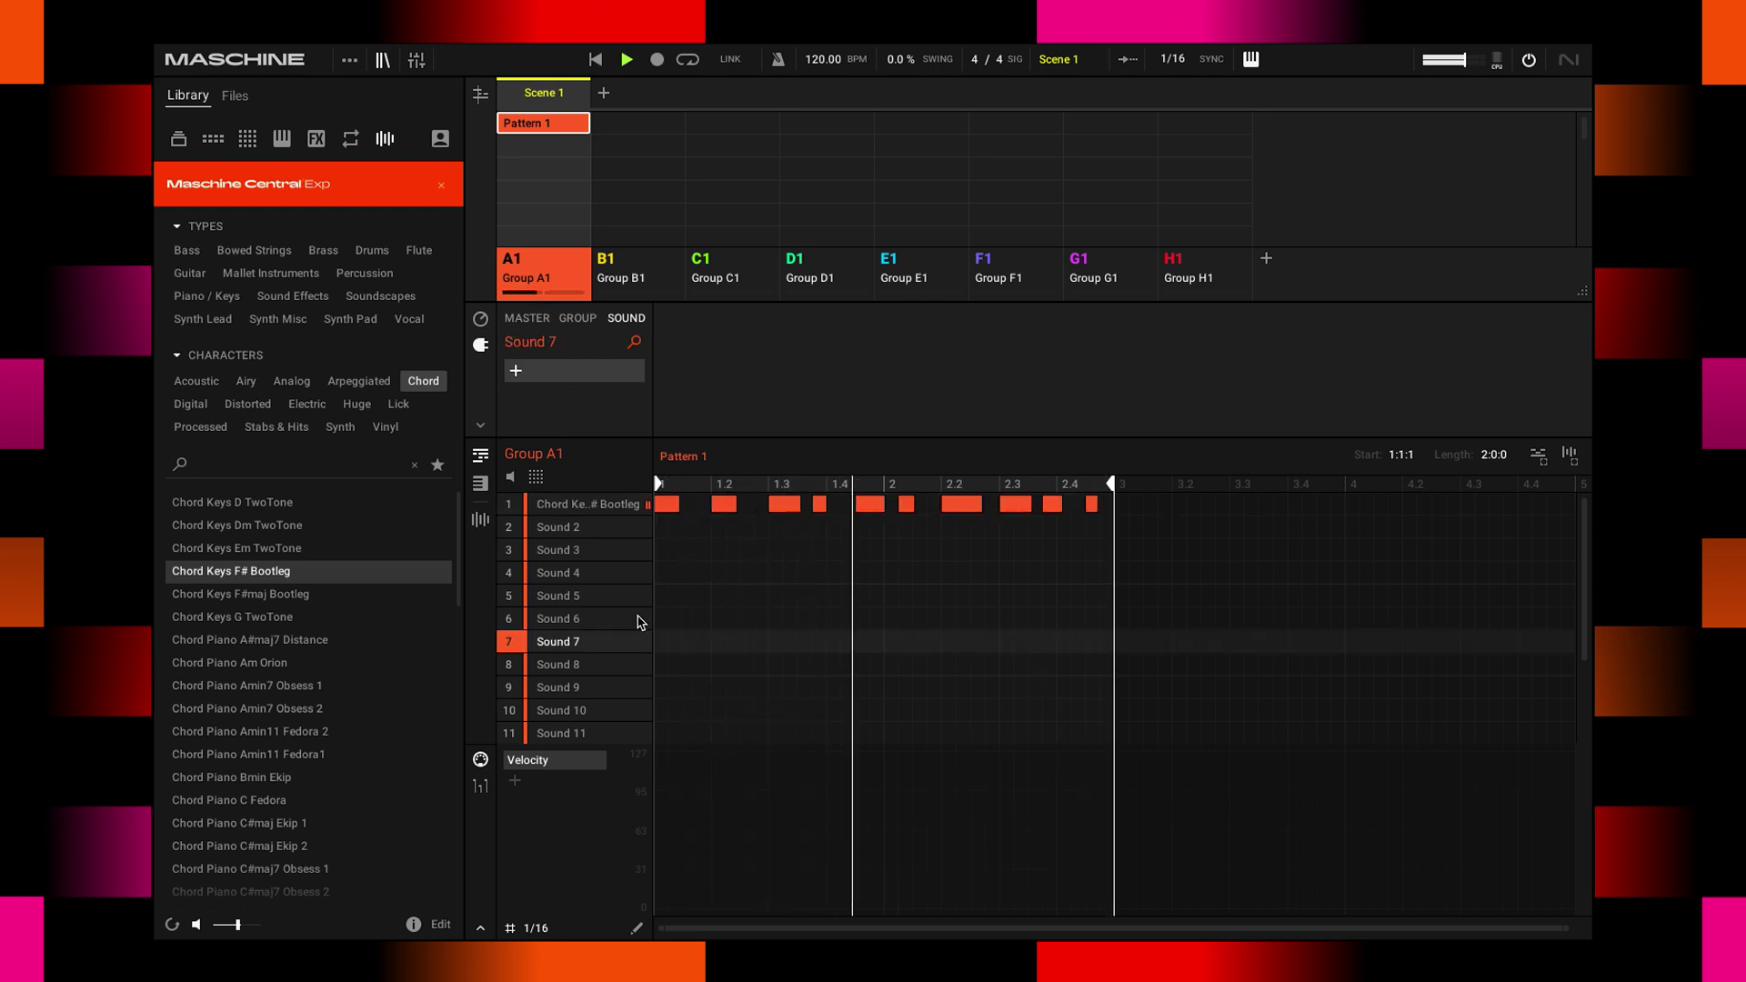
{"action": "left_click", "coordinate": [559, 503]}
{"action": "left_click_drag", "start_coordinate": [1054, 766], "coordinate": [1045, 833]}
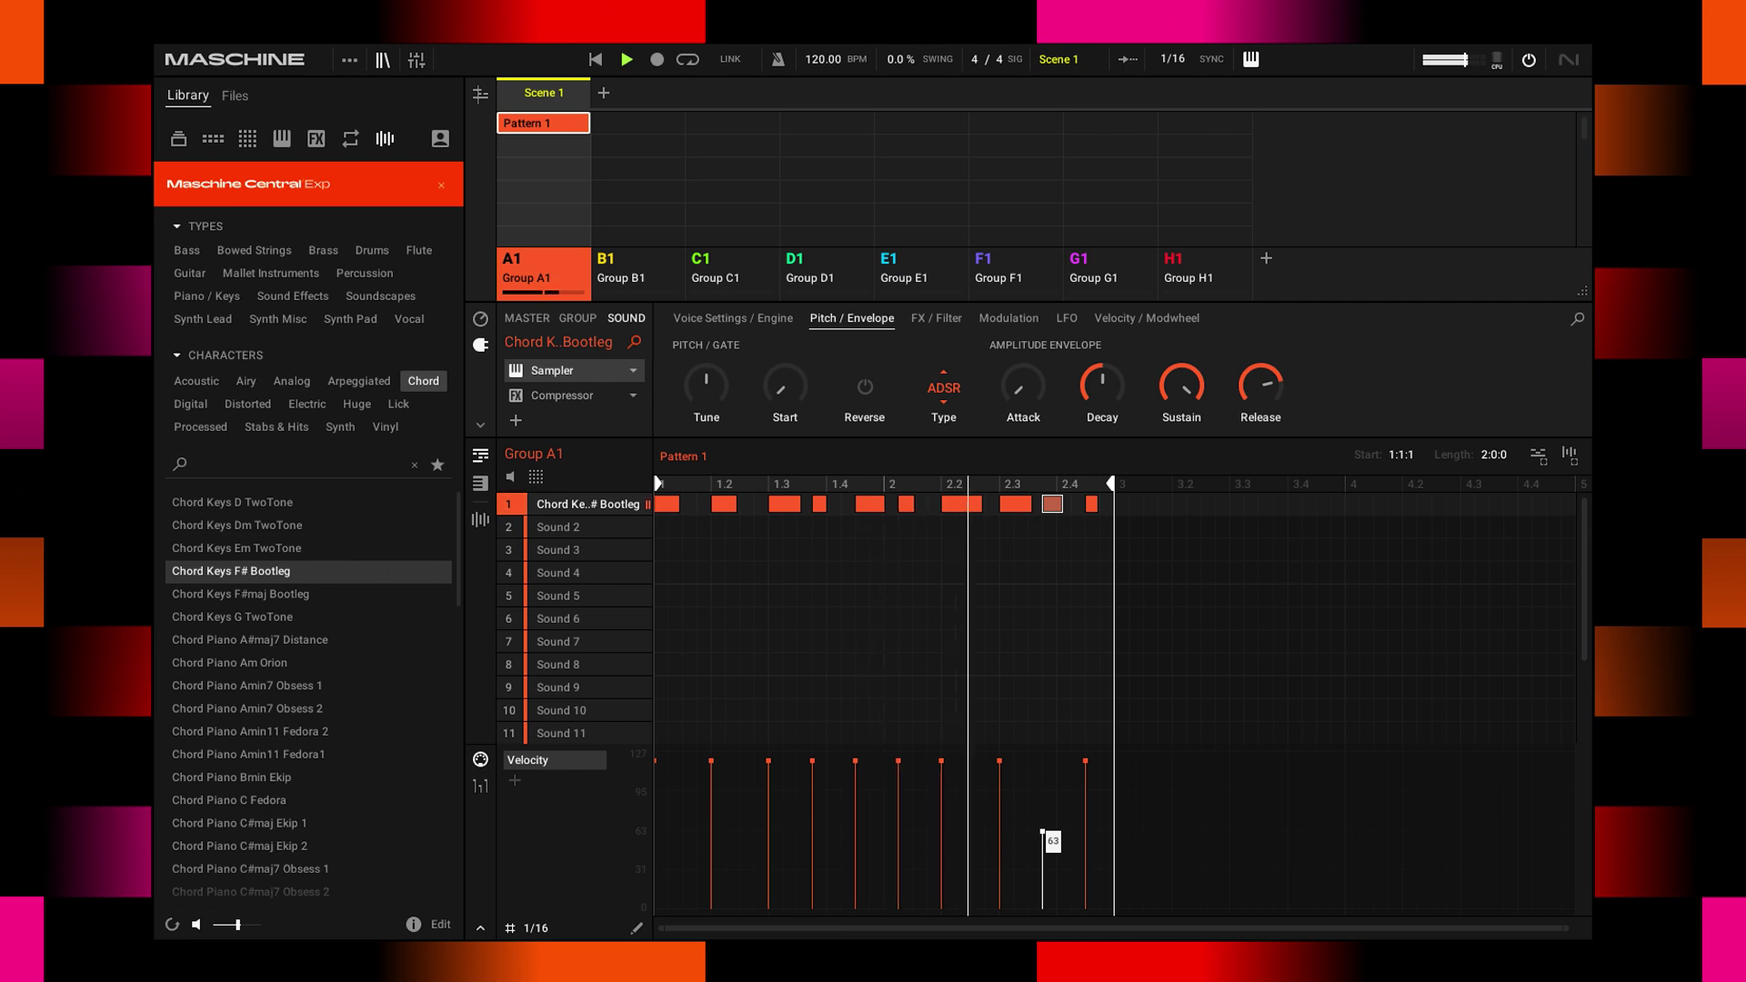
{"action": "left_click_drag", "start_coordinate": [1044, 832], "coordinate": [1044, 754]}
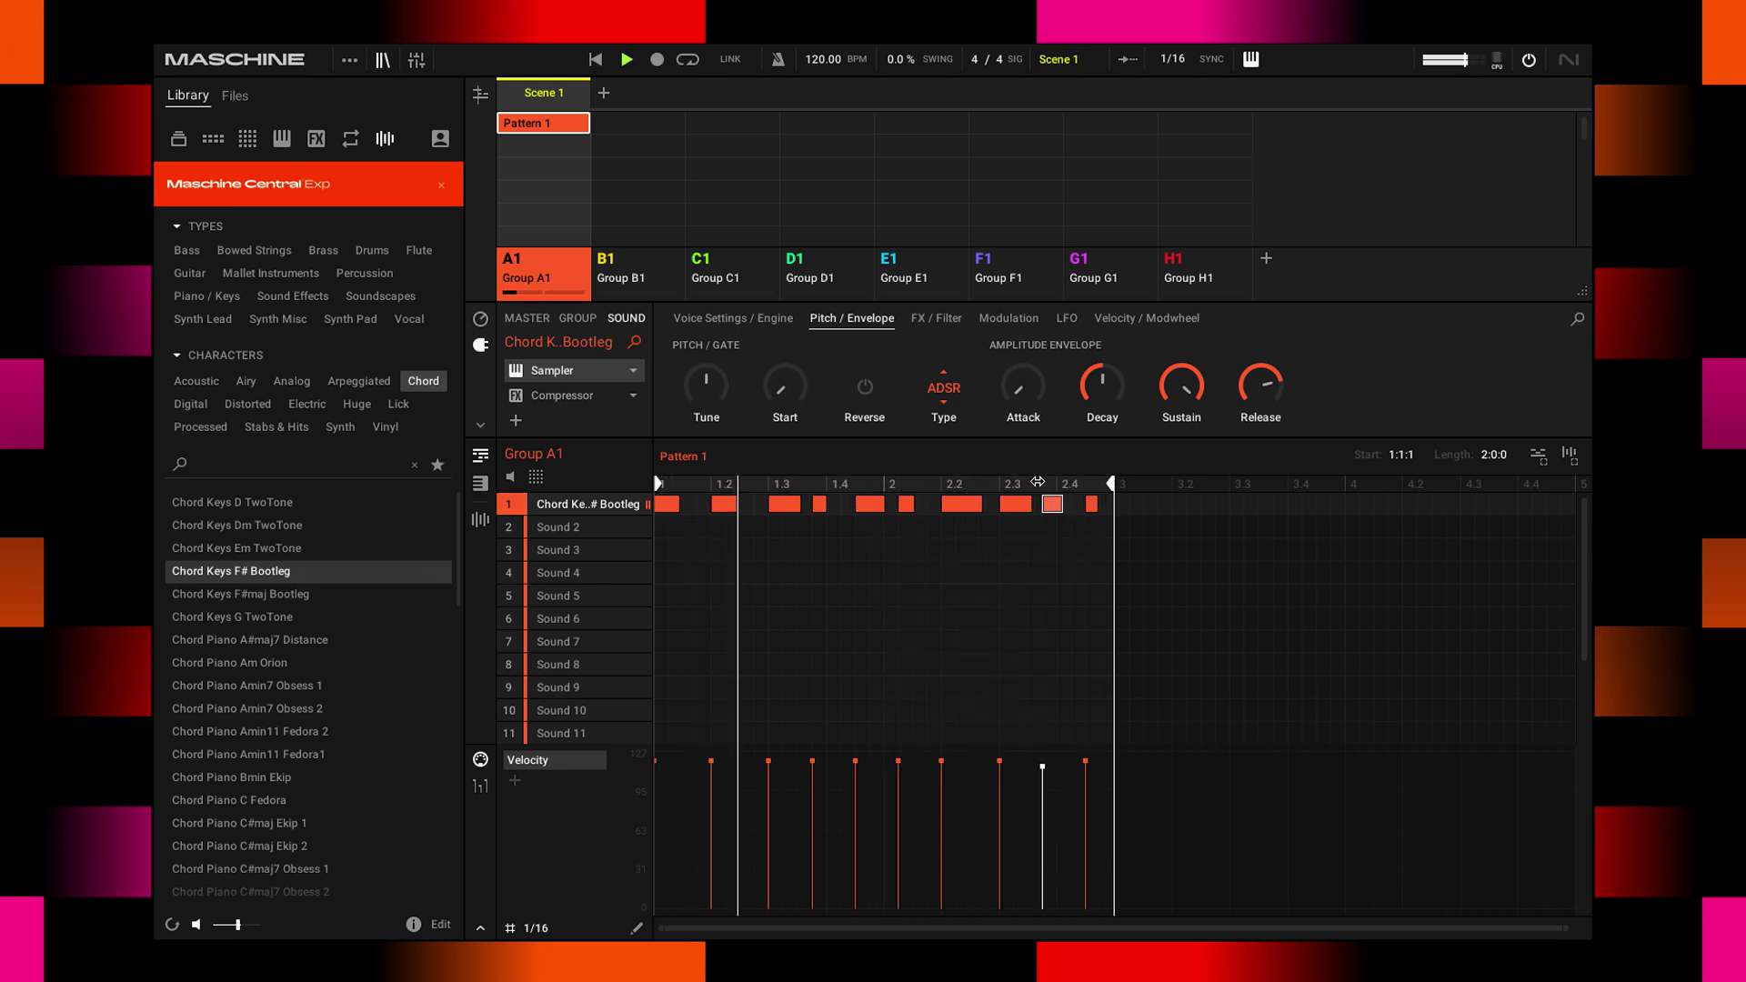
{"action": "left_click_drag", "start_coordinate": [1037, 484], "coordinate": [883, 485]}
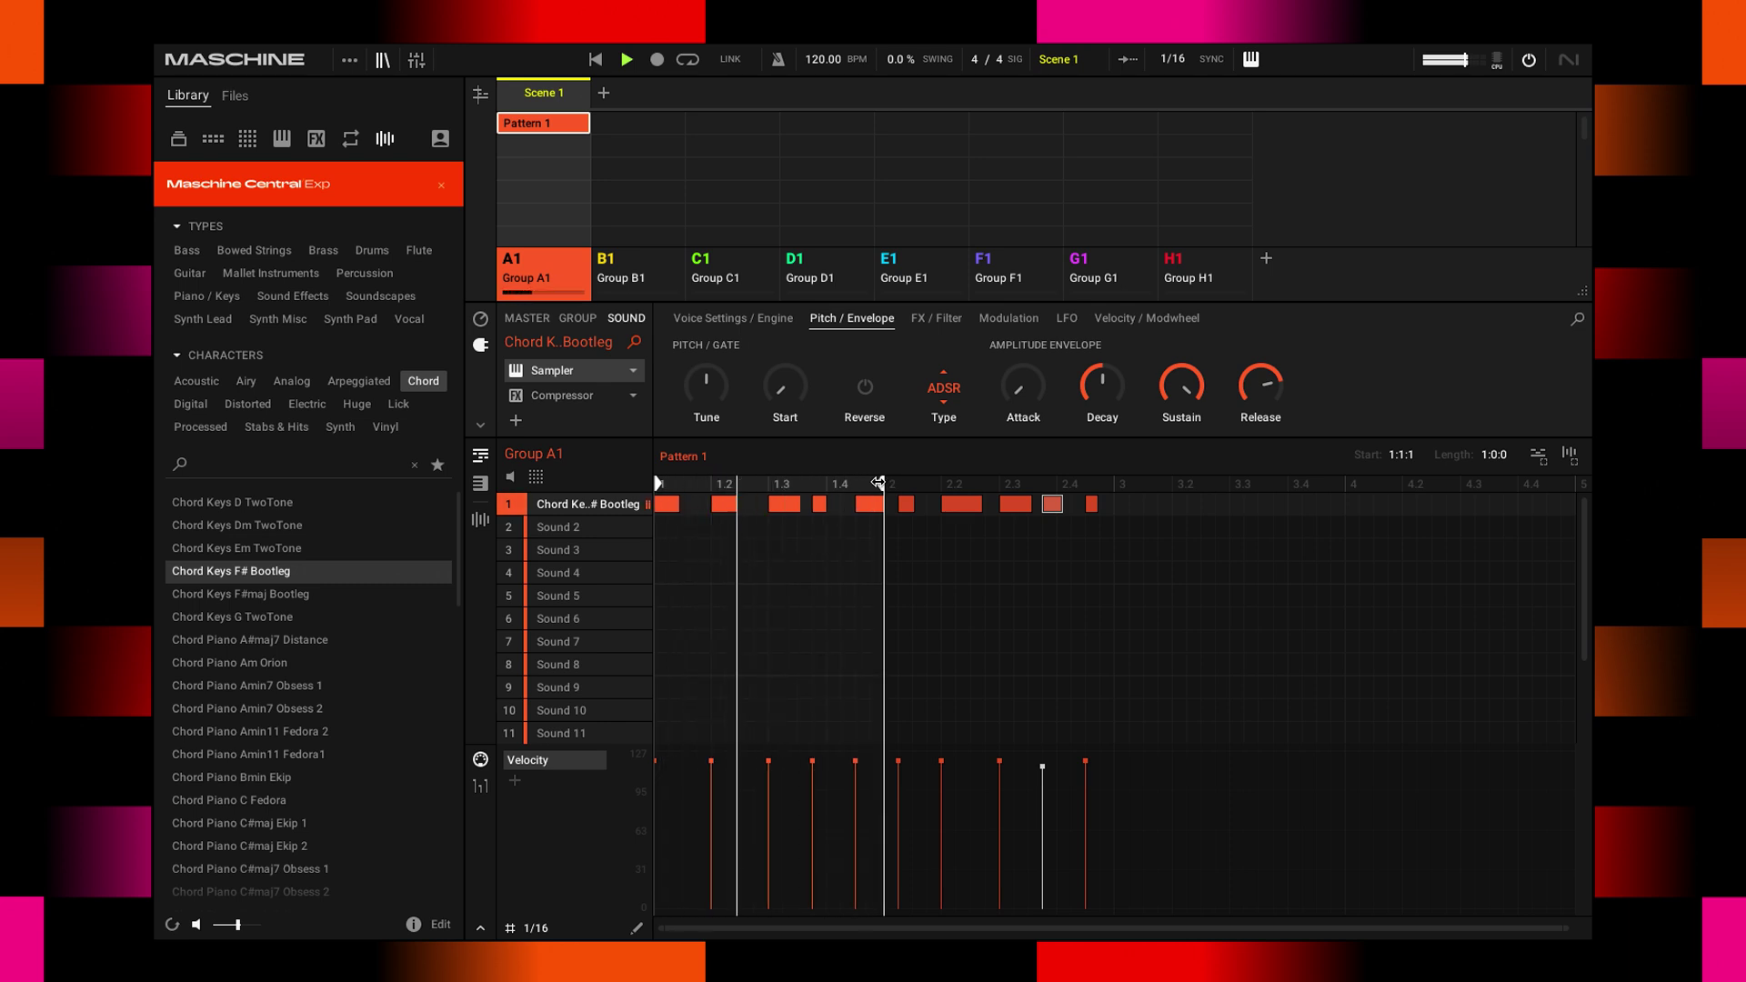
{"action": "left_click_drag", "start_coordinate": [882, 485], "coordinate": [770, 489]}
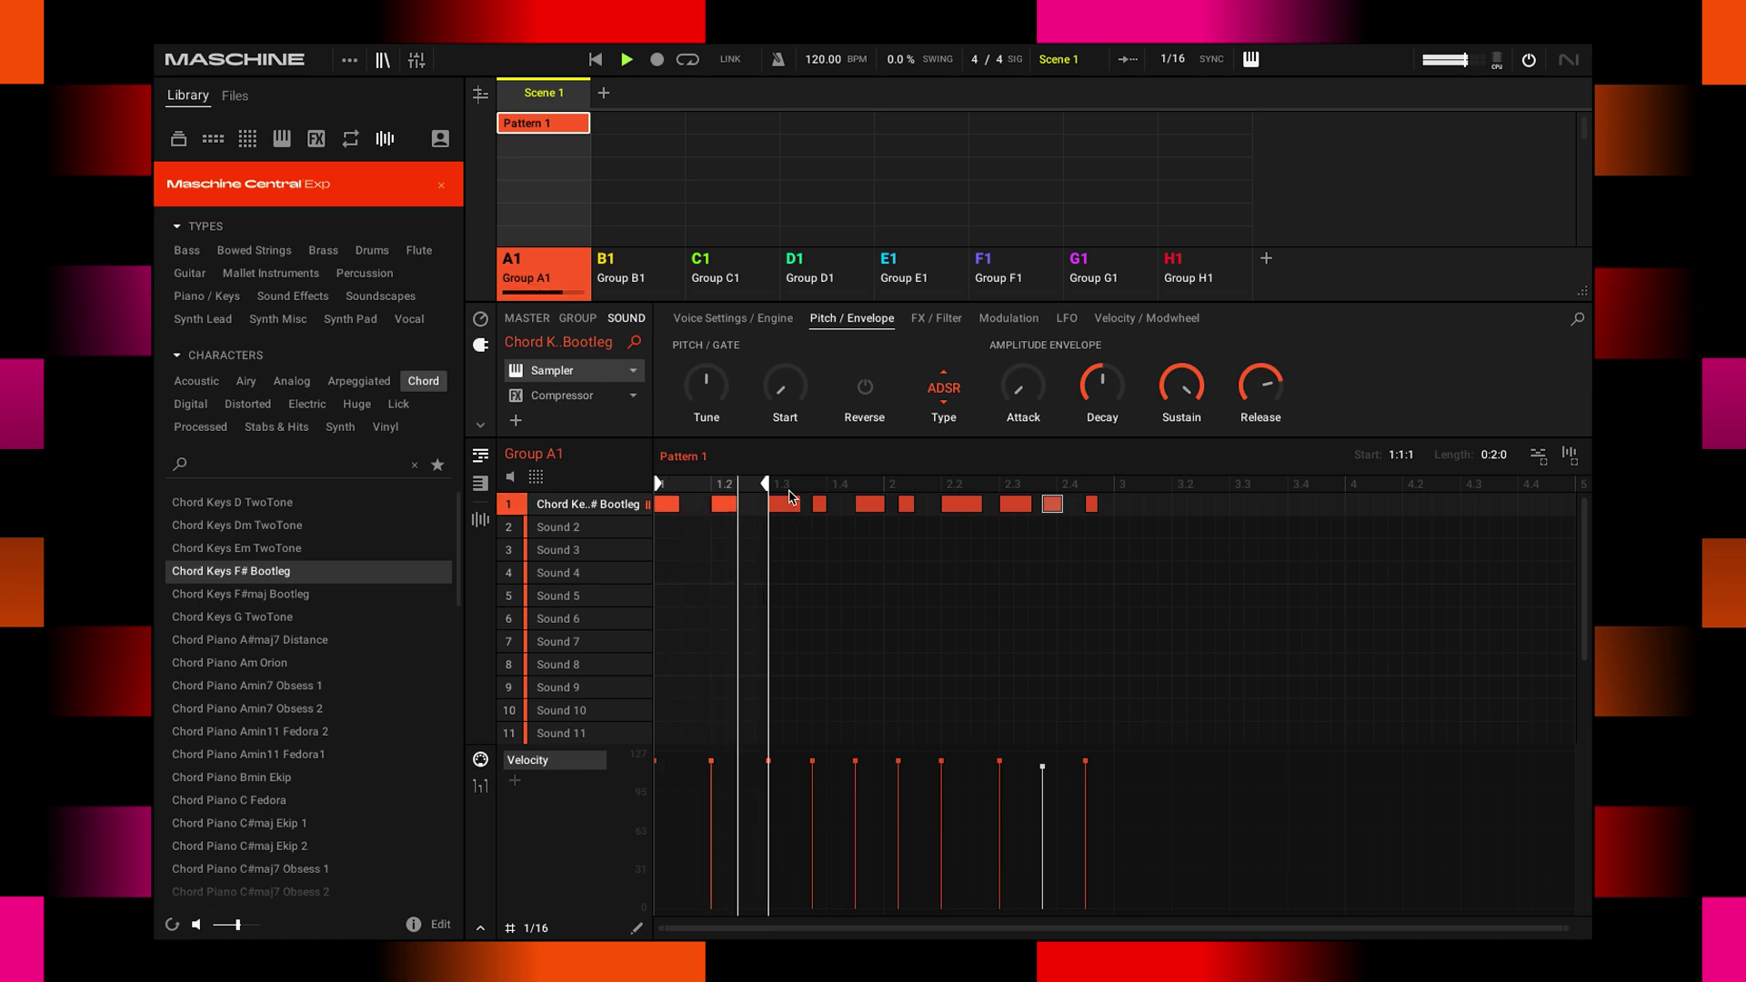
{"action": "left_click_drag", "start_coordinate": [769, 484], "coordinate": [1111, 486]}
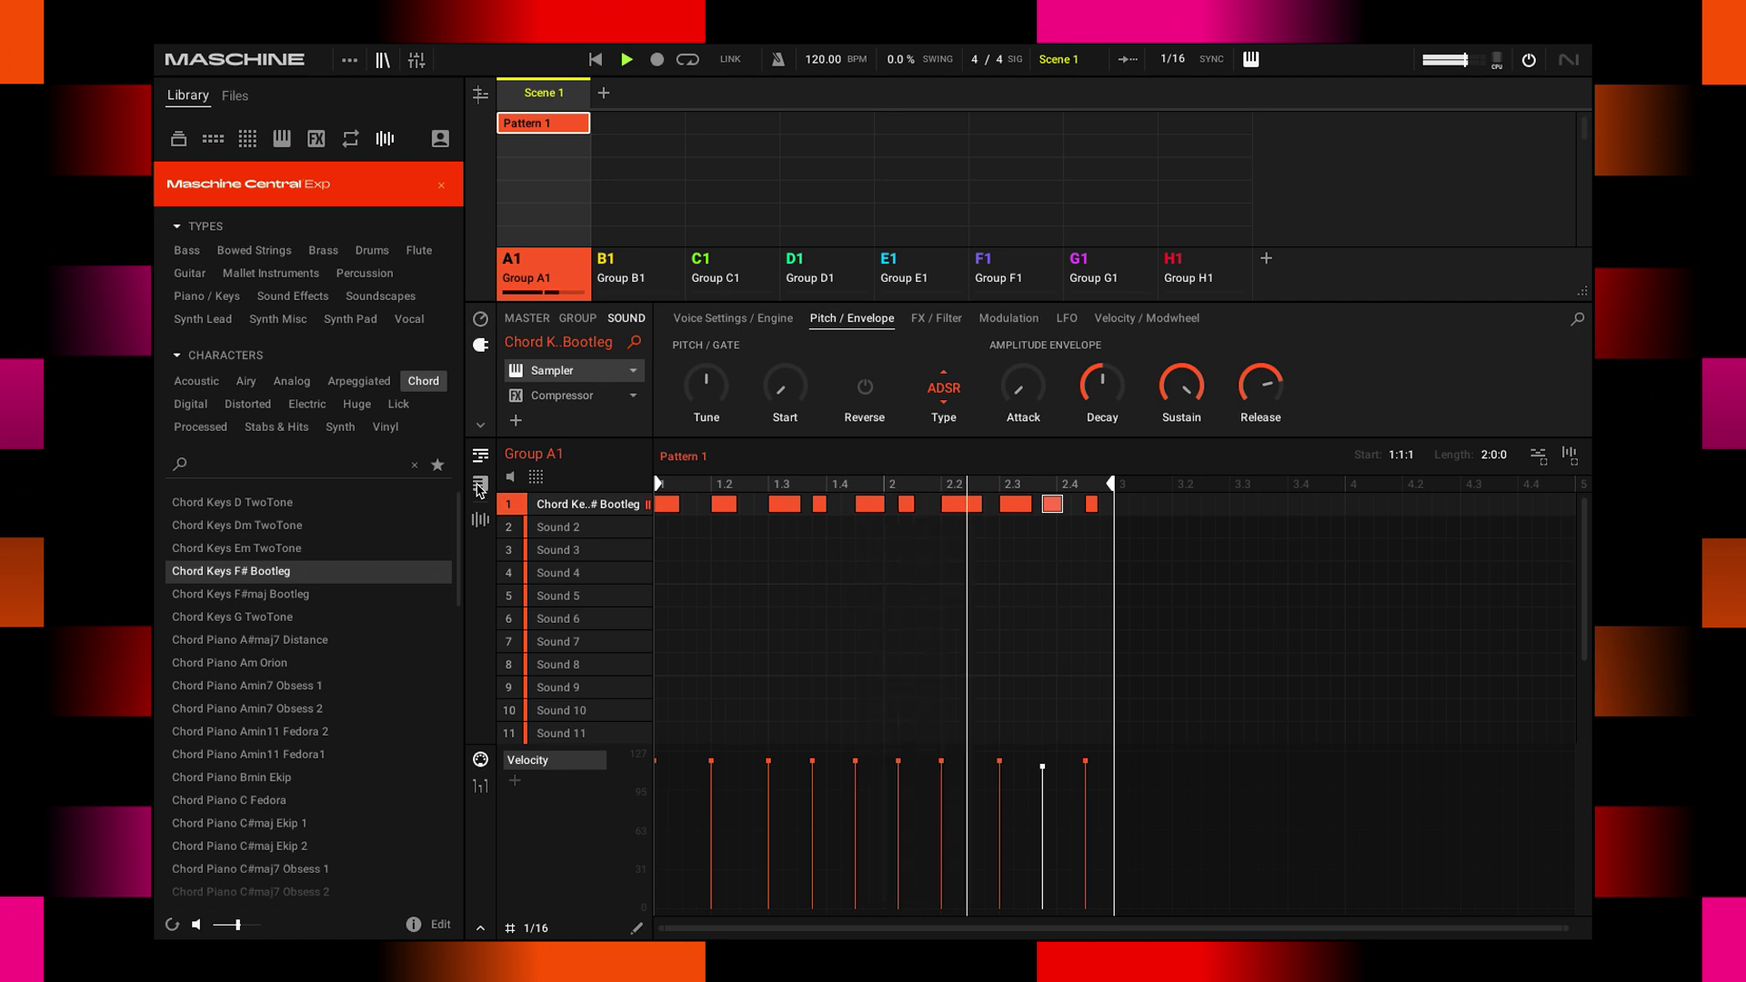
Switch to Keyboard view, test the 2.3 note's pitch, and rename Group A1 to CHORDS.
{"action": "left_click", "coordinate": [480, 486]}
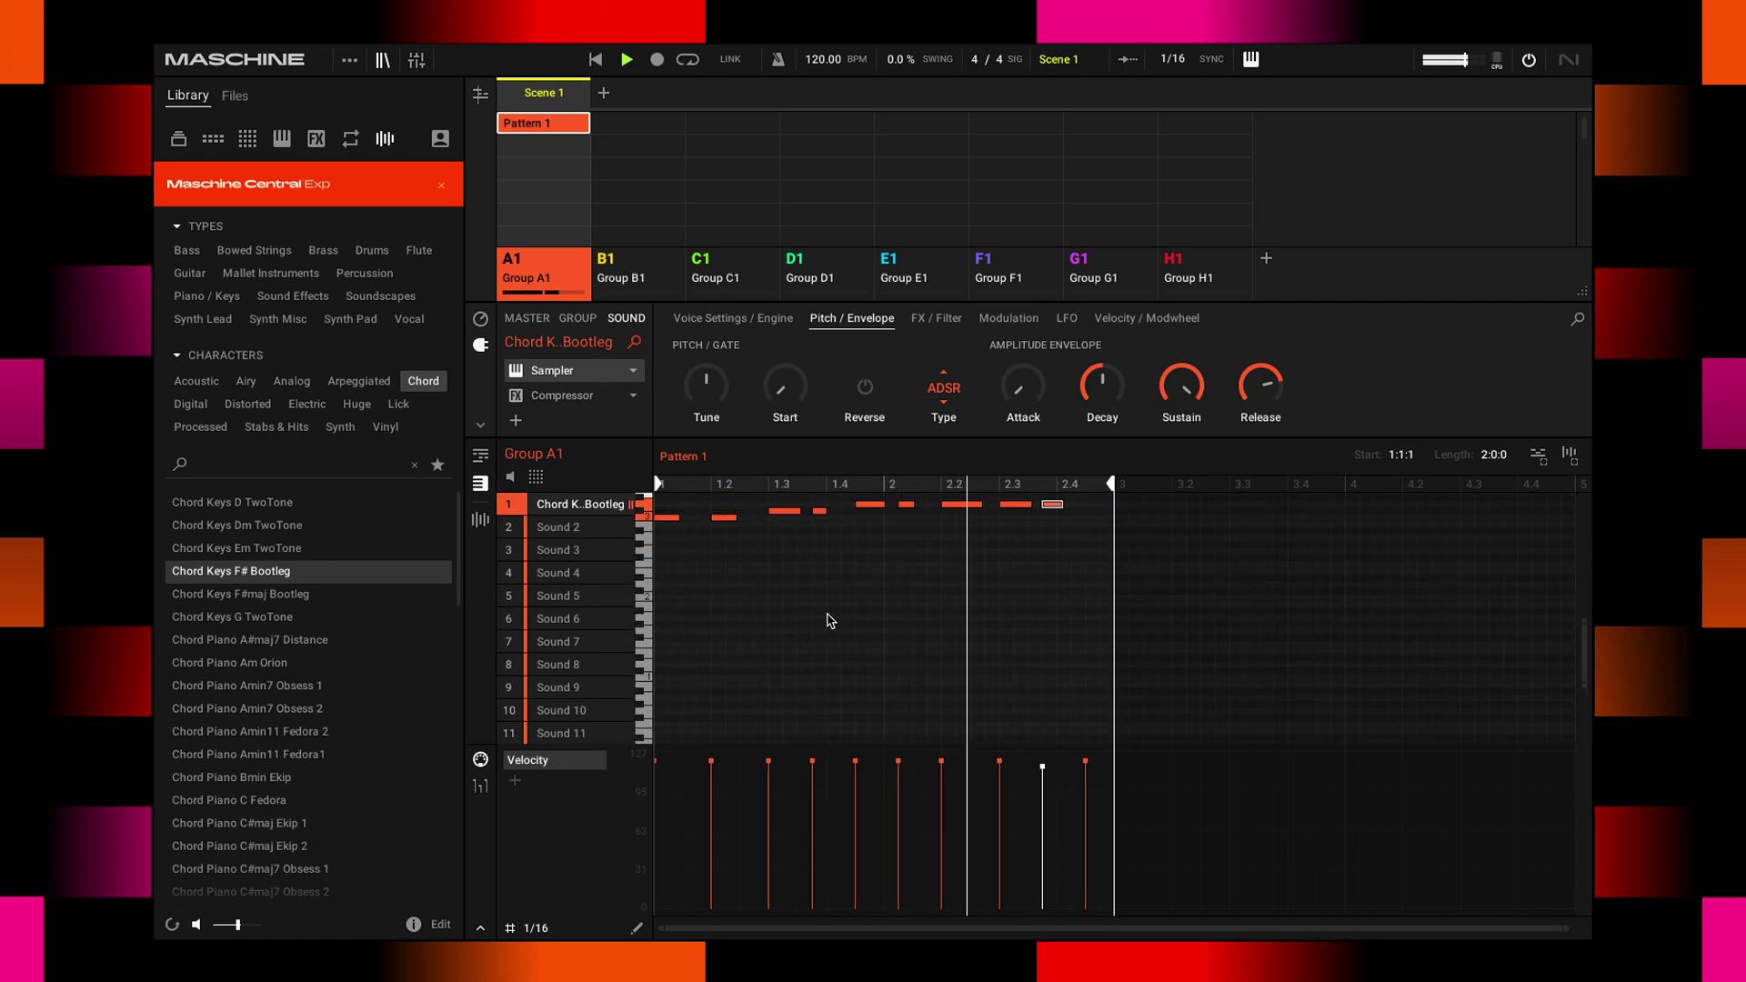
{"action": "scroll", "coordinate": [827, 621], "scroll_direction": "up", "scroll_amount": 3}
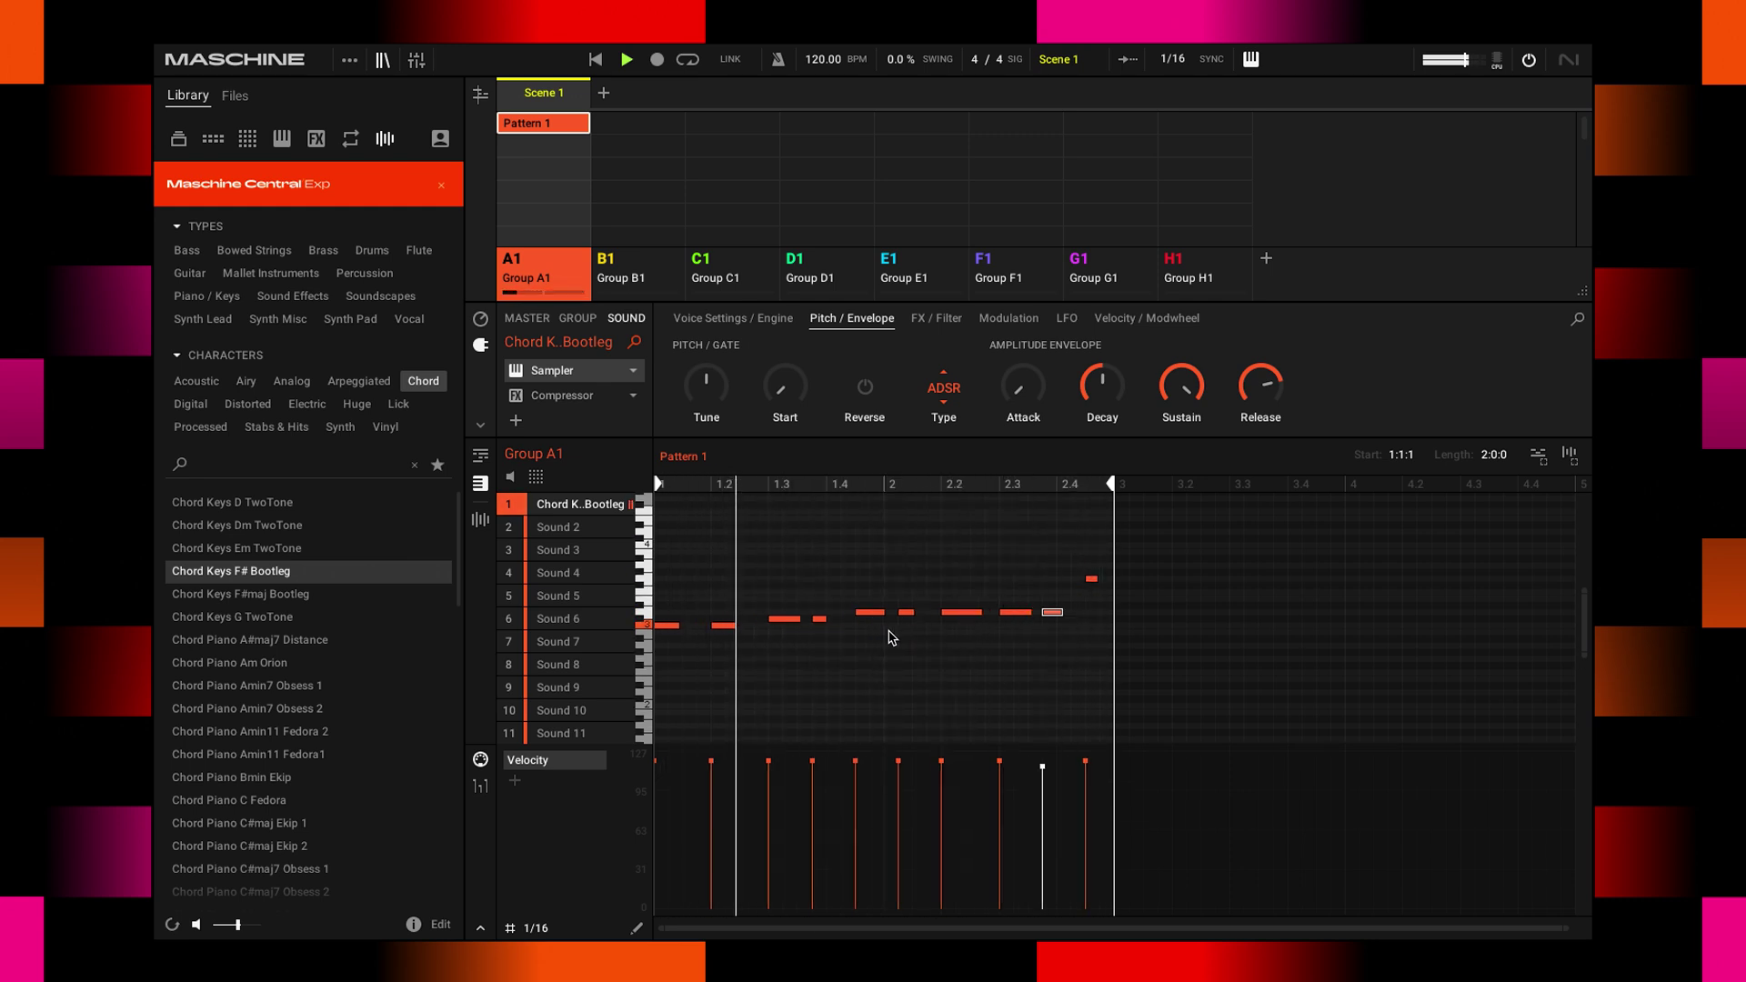
{"action": "left_click", "coordinate": [1021, 615]}
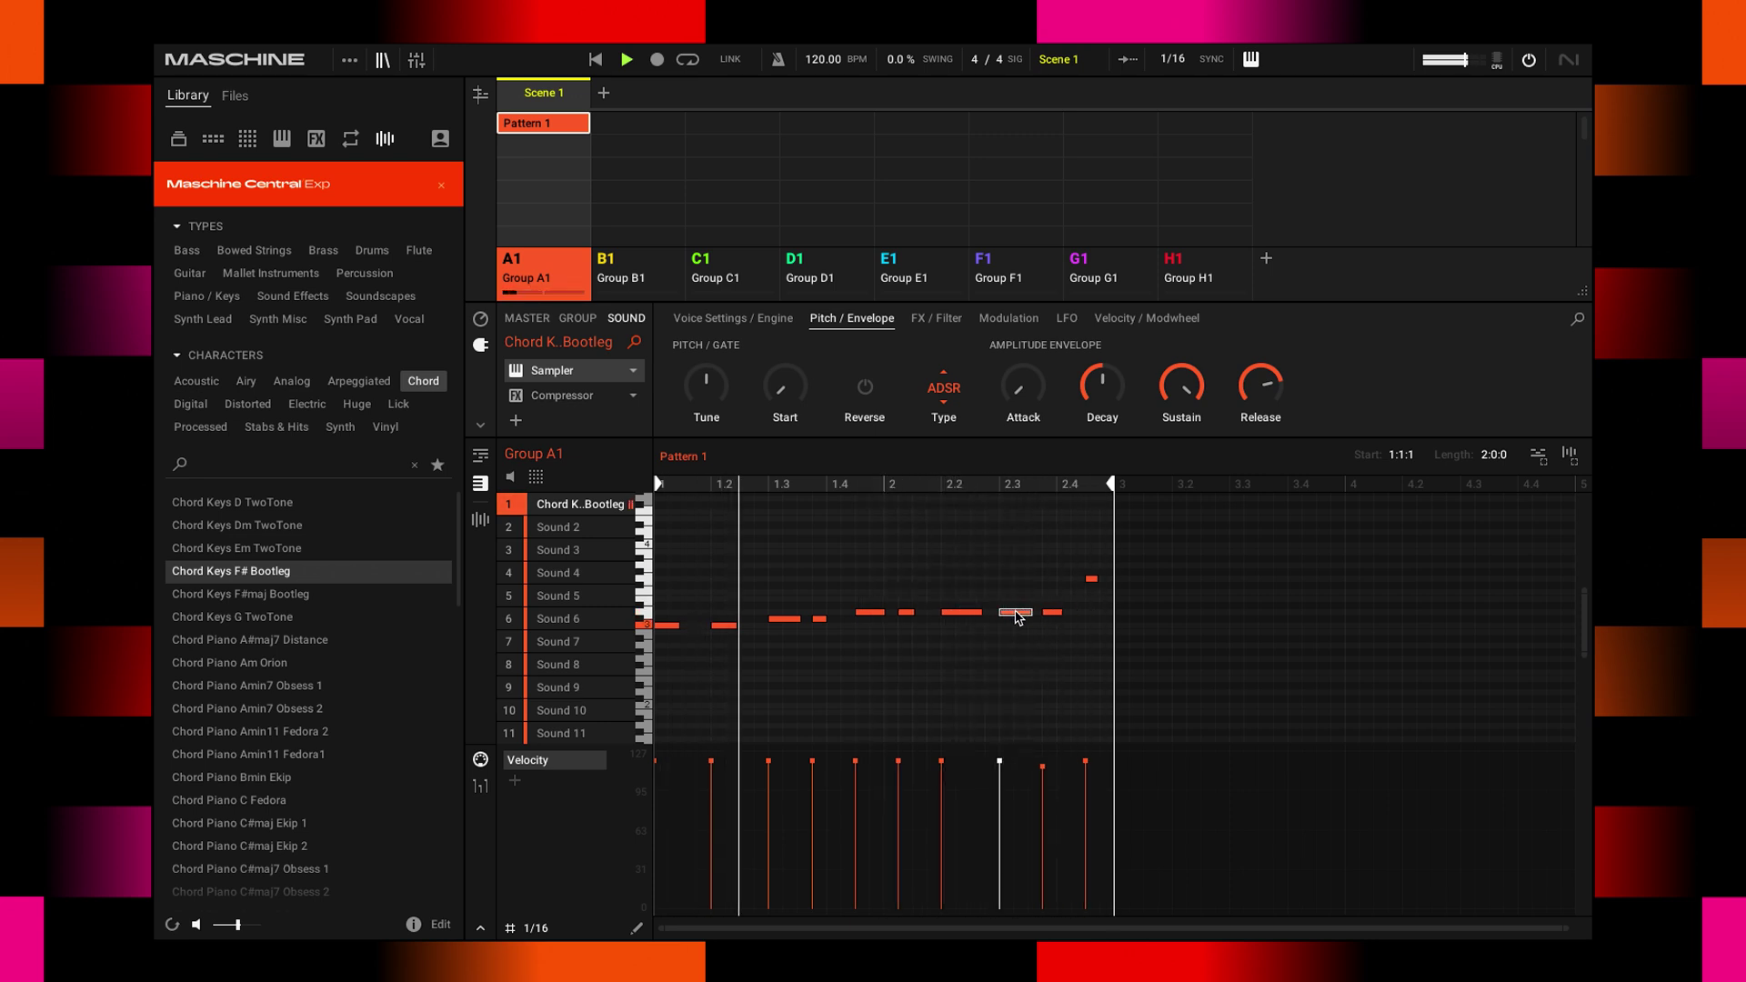
{"action": "left_click_drag", "start_coordinate": [1016, 617], "coordinate": [1017, 541]}
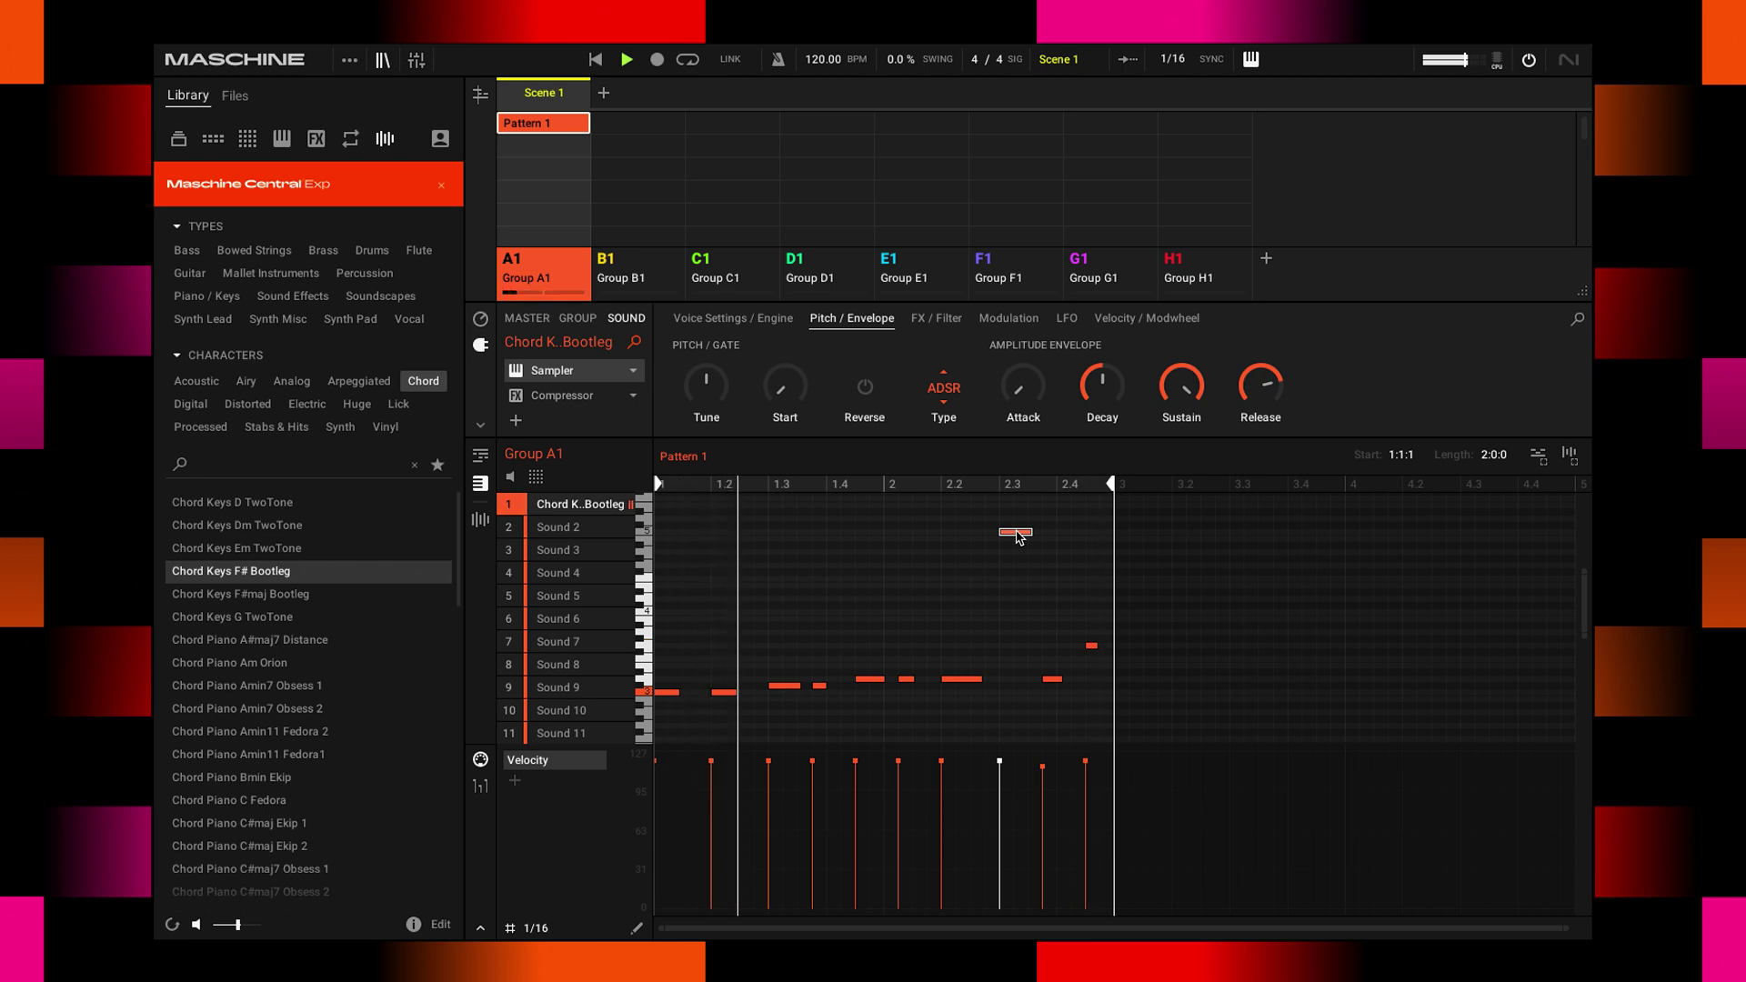
{"action": "left_click_drag", "start_coordinate": [1017, 535], "coordinate": [1015, 690]}
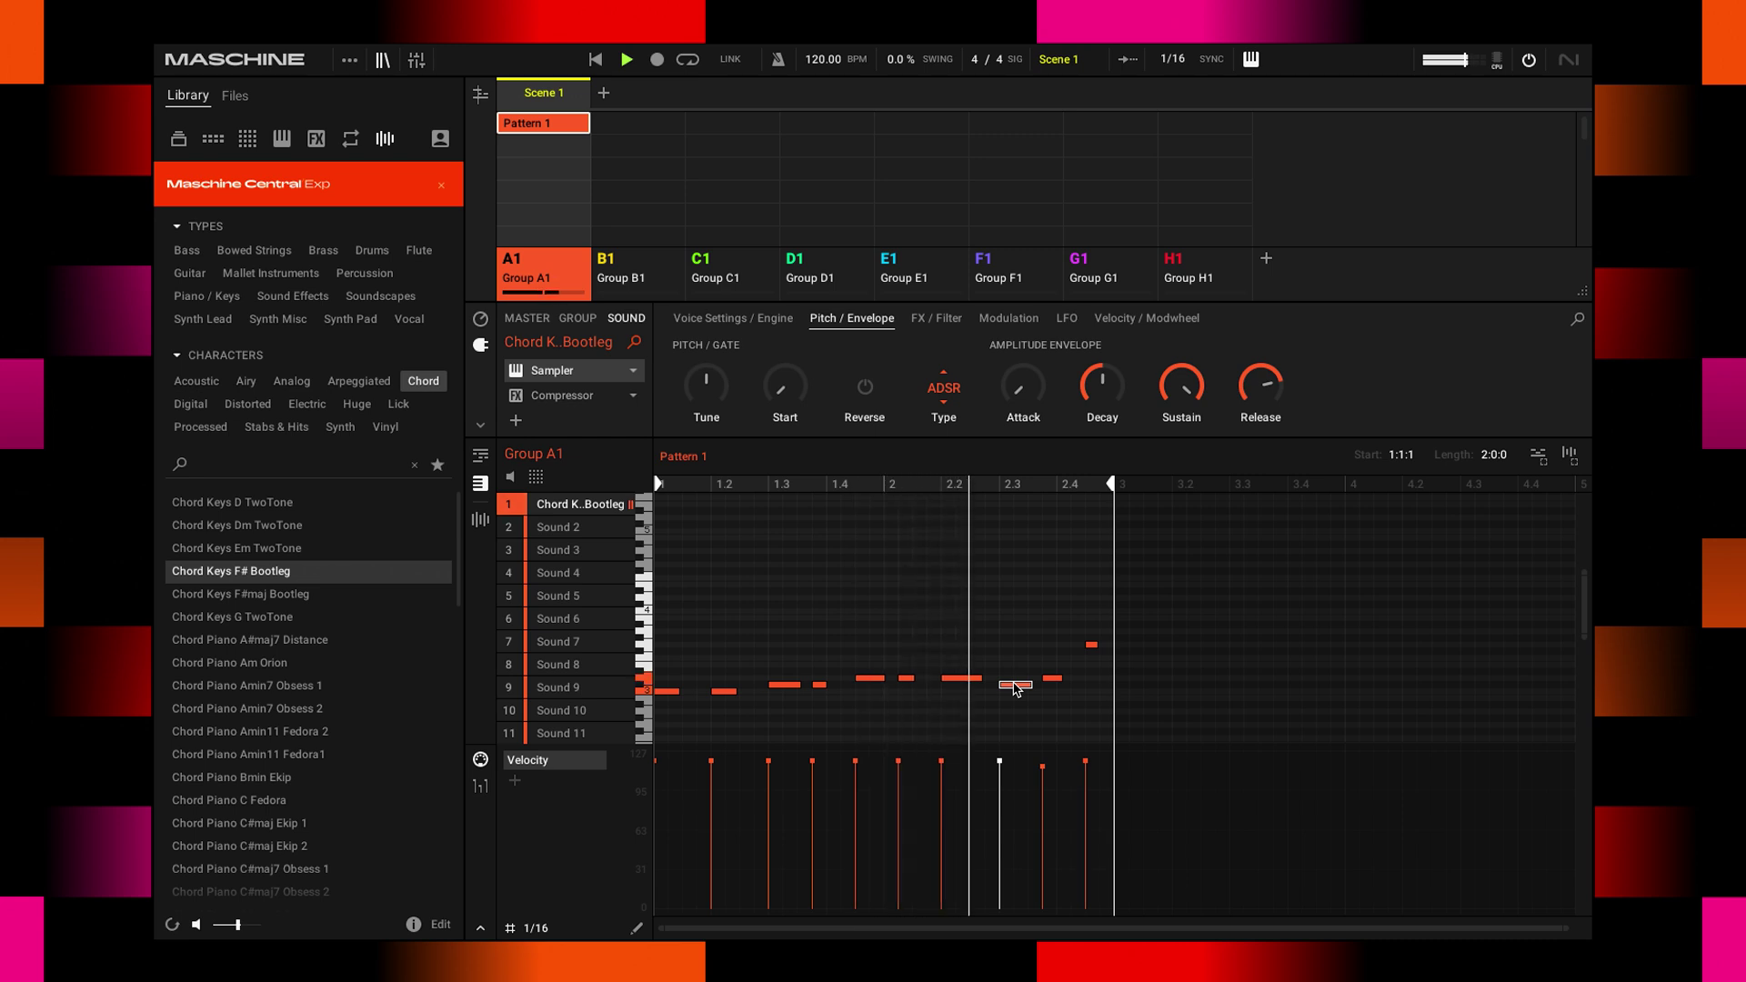
{"action": "left_click_drag", "start_coordinate": [1014, 688], "coordinate": [1014, 685]}
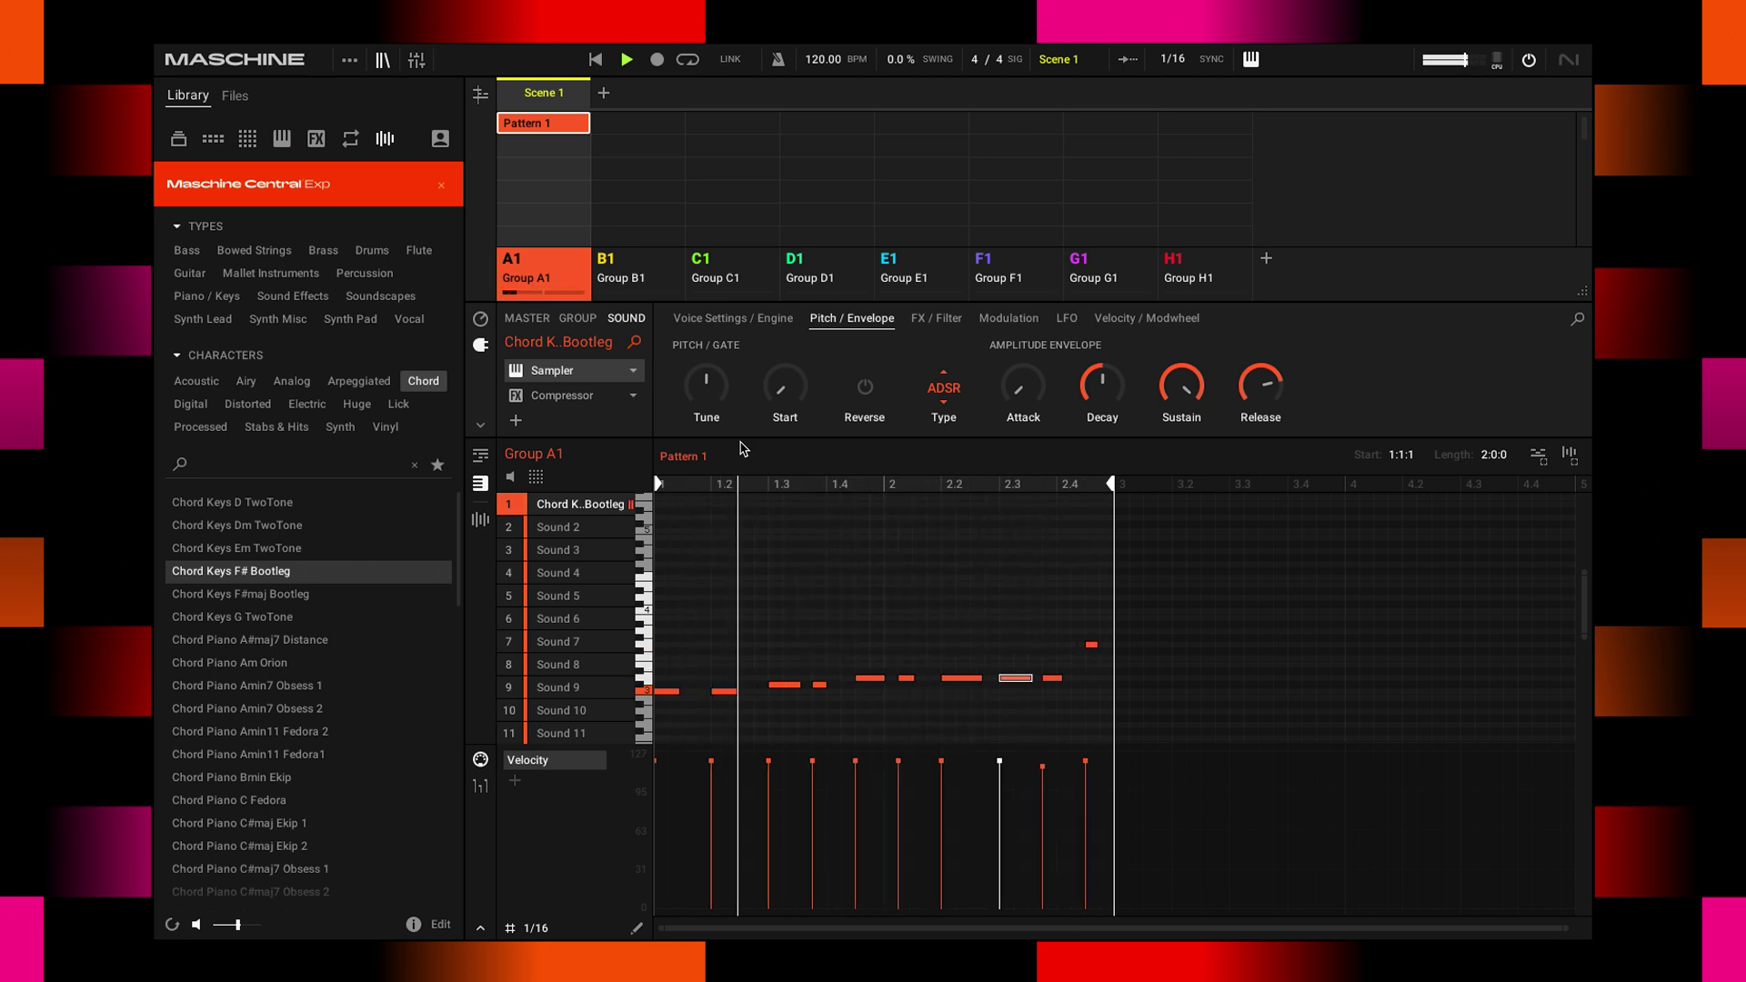
{"action": "double_click", "coordinate": [528, 279]}
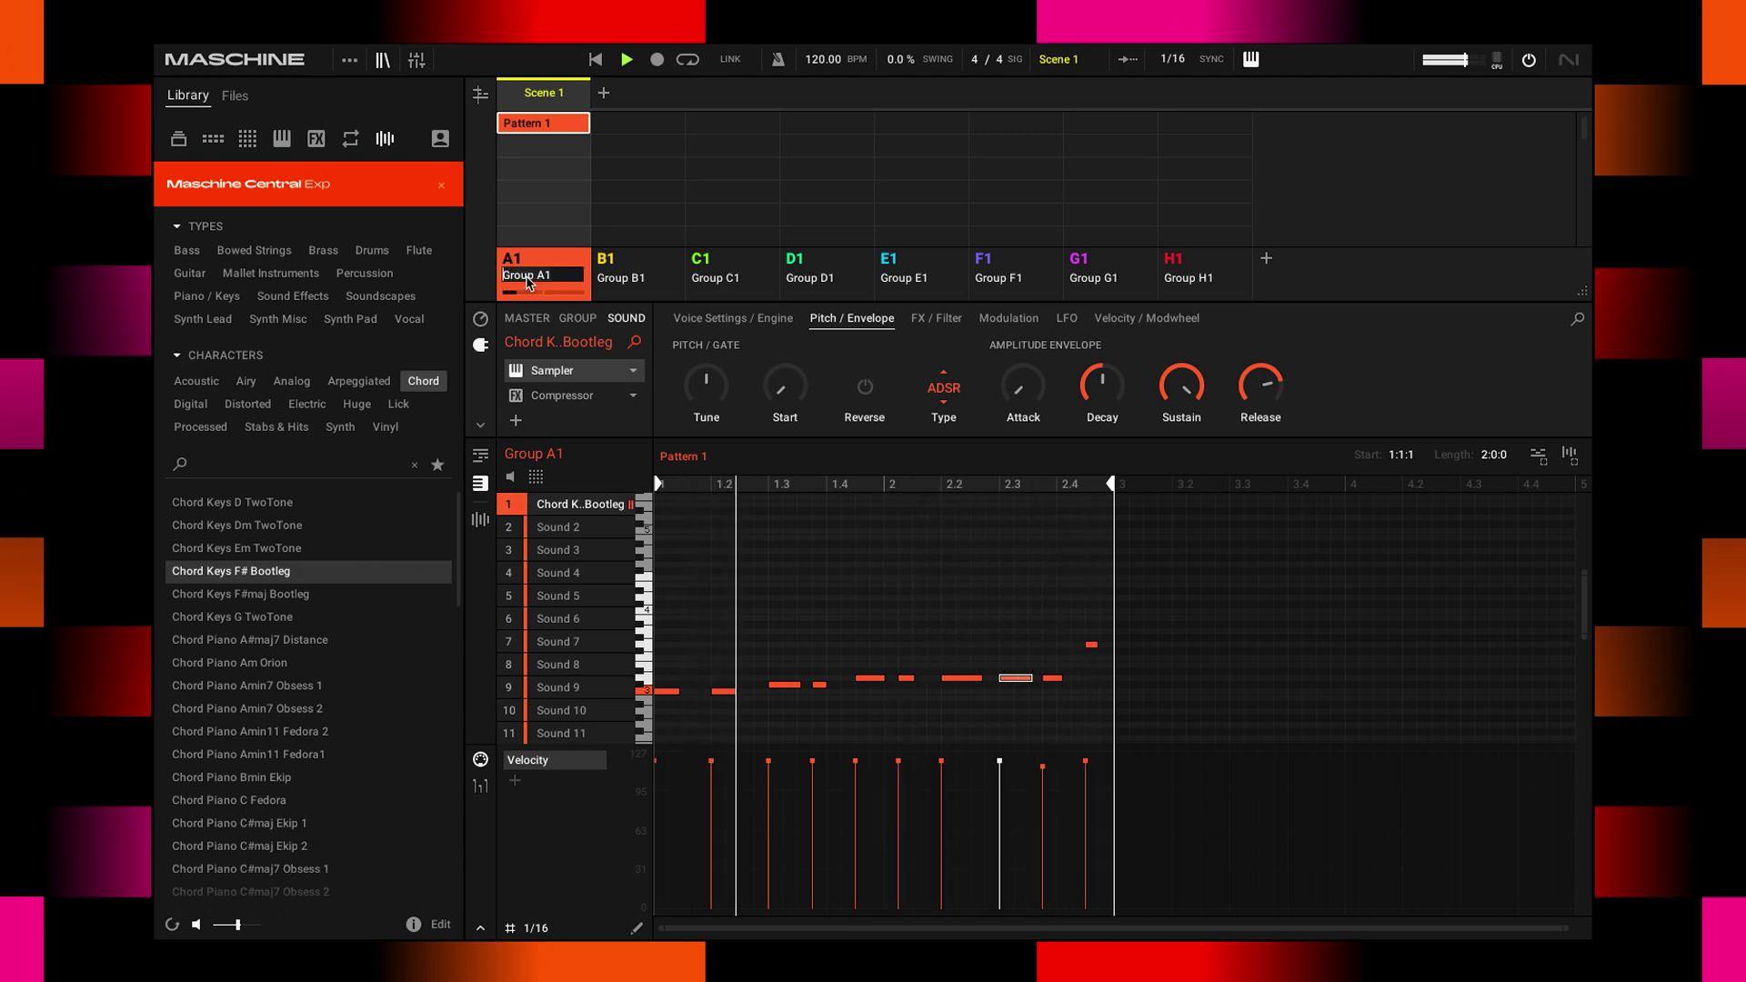
{"action": "type", "text": "CHORDS"}
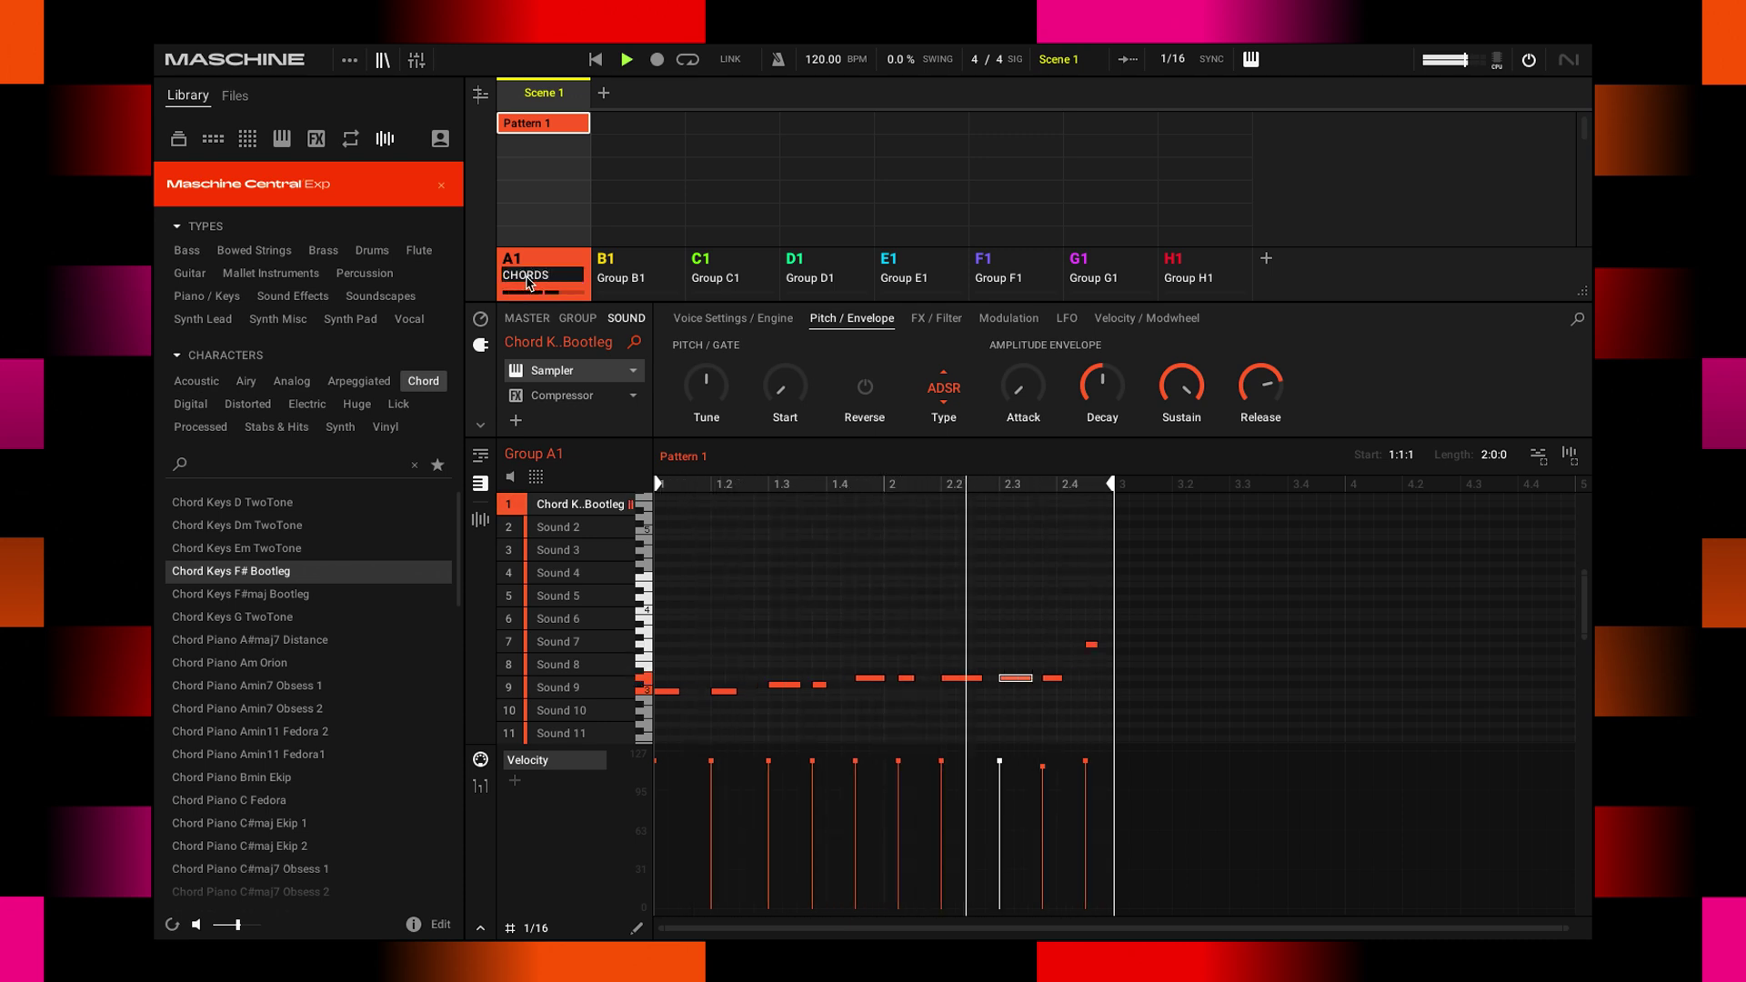
{"action": "key", "text": "Return"}
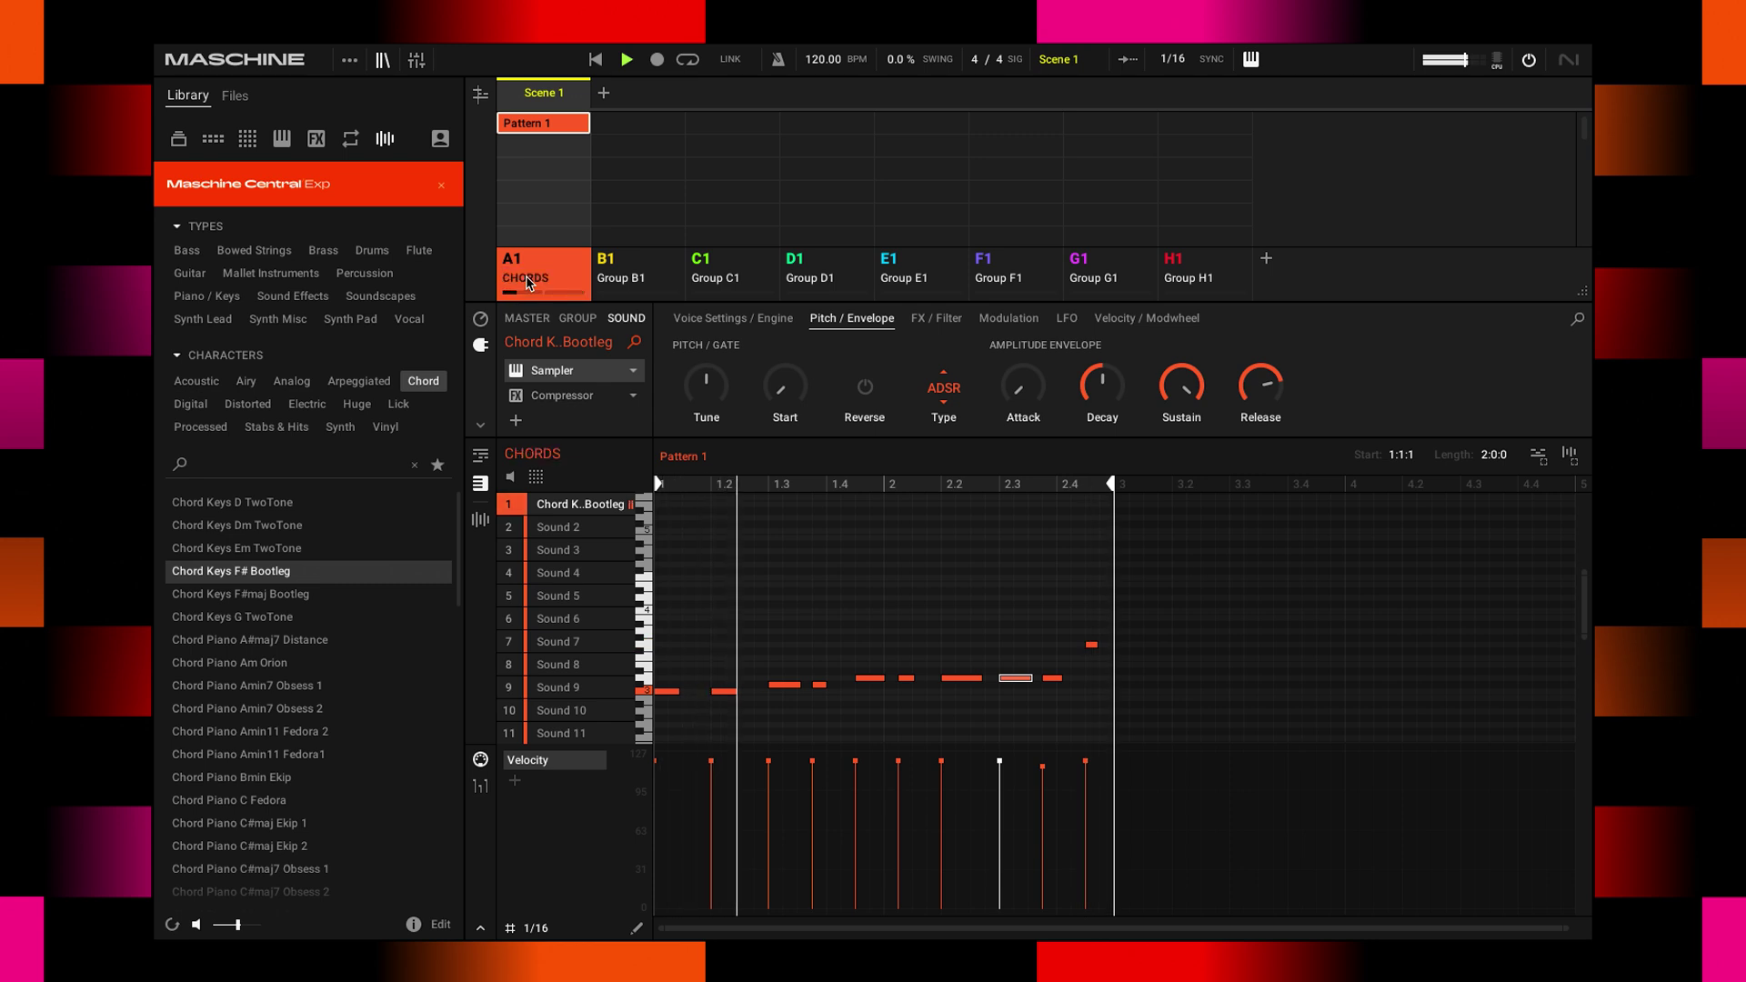